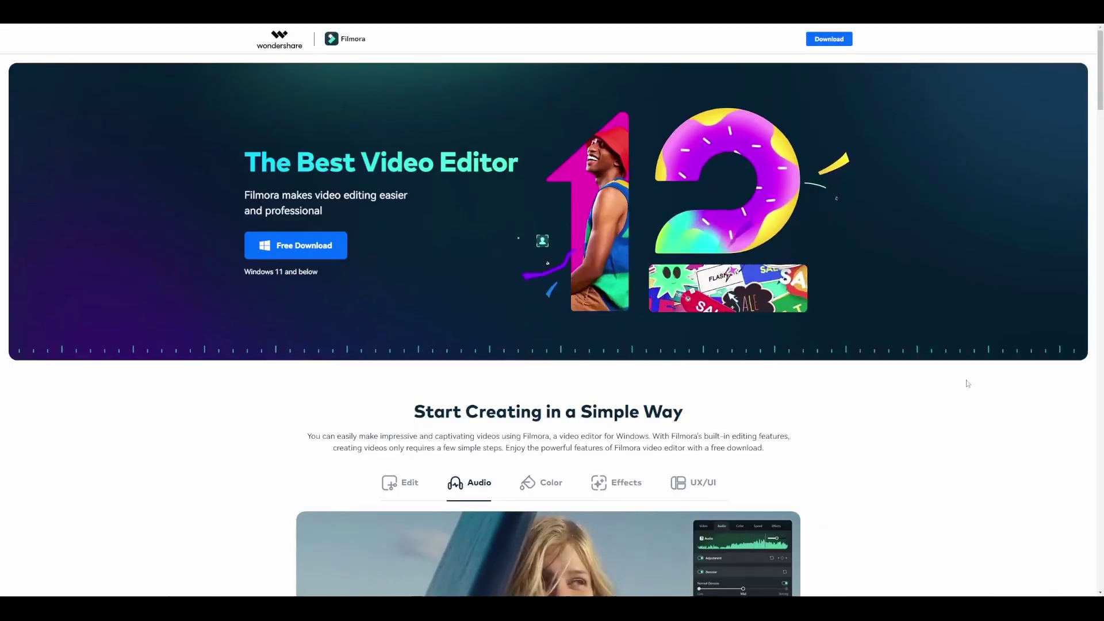
scroll(967, 384, down, 1)
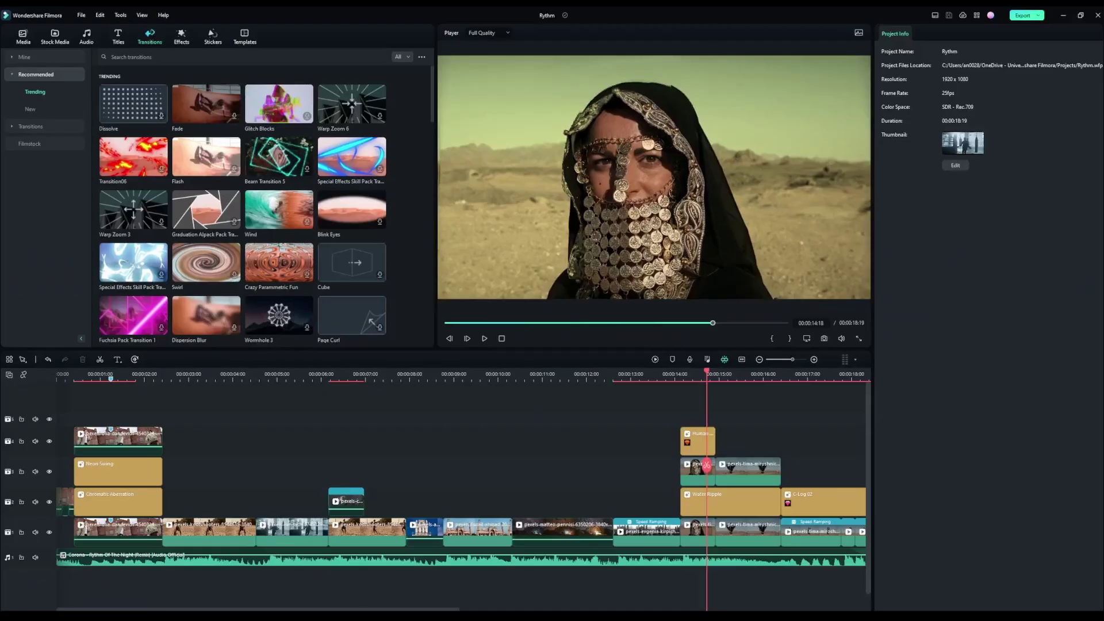
Browse the Titles, Templates, Effects, Transitions, Audio and Stickers libraries of the Rythm project.
click(118, 38)
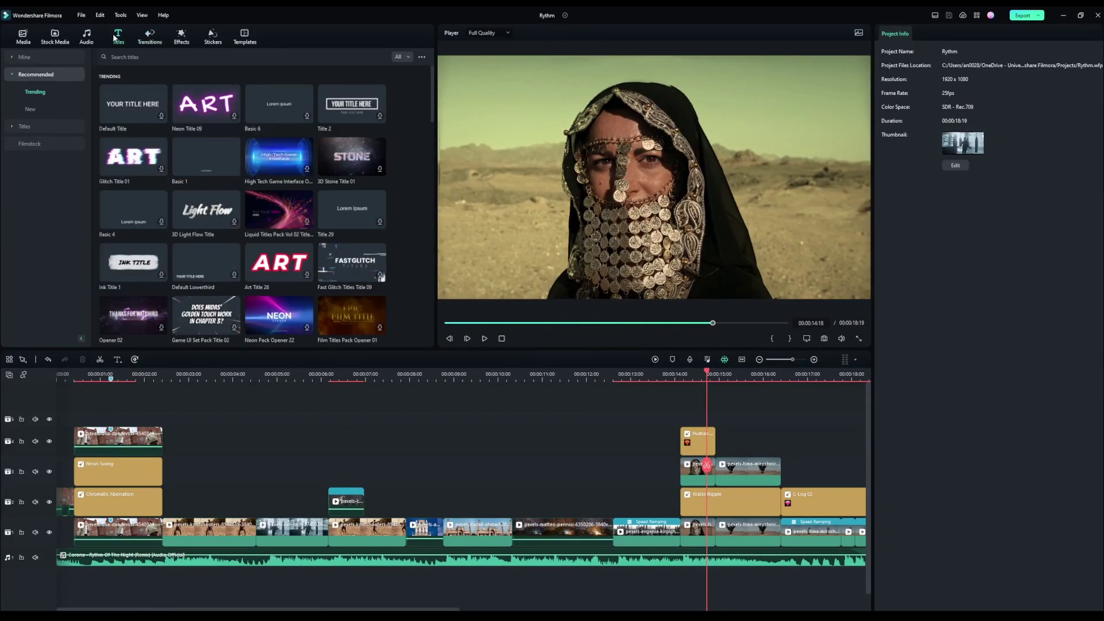
click(245, 38)
click(212, 38)
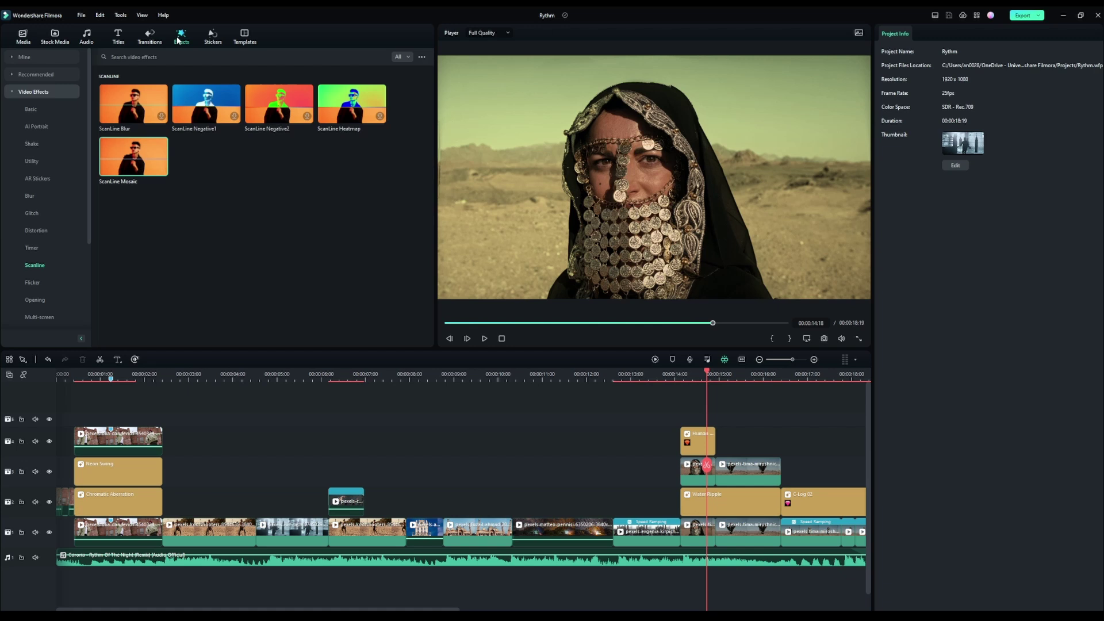
click(151, 38)
click(82, 43)
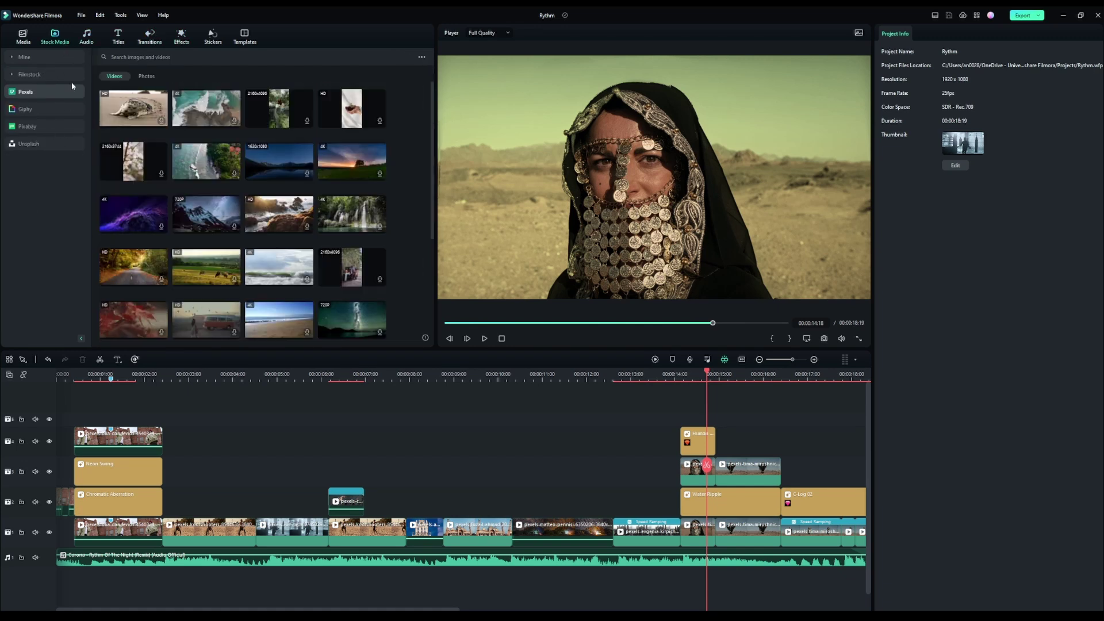
click(121, 41)
click(181, 39)
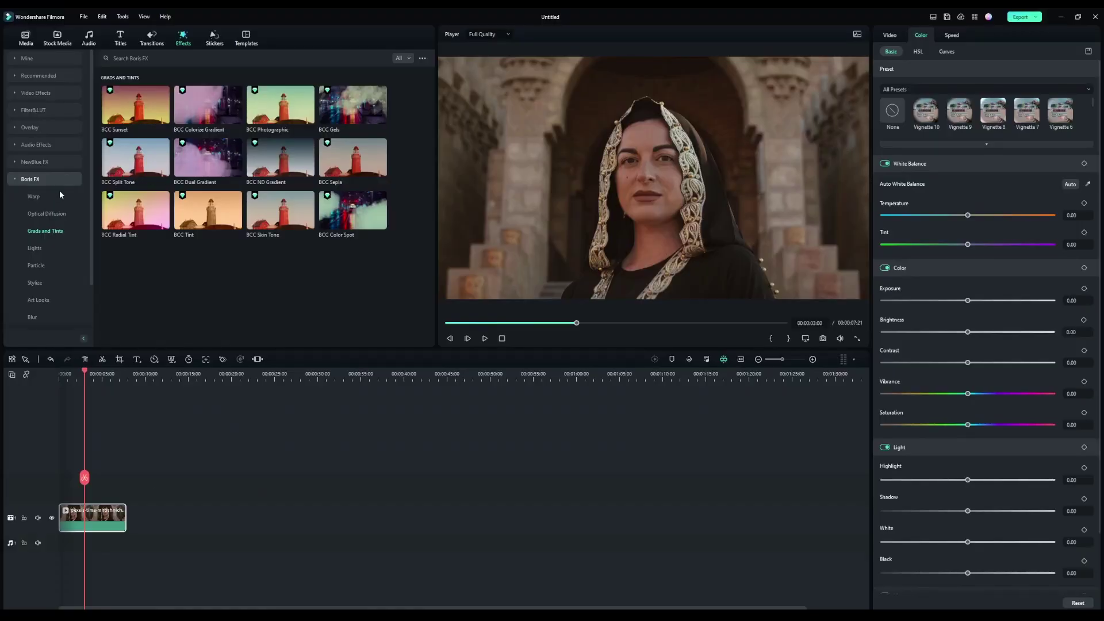
Trial BCC Spotlight from Boris FX Lights on the timeline clip and give the pizza clip a star mask.
click(37, 164)
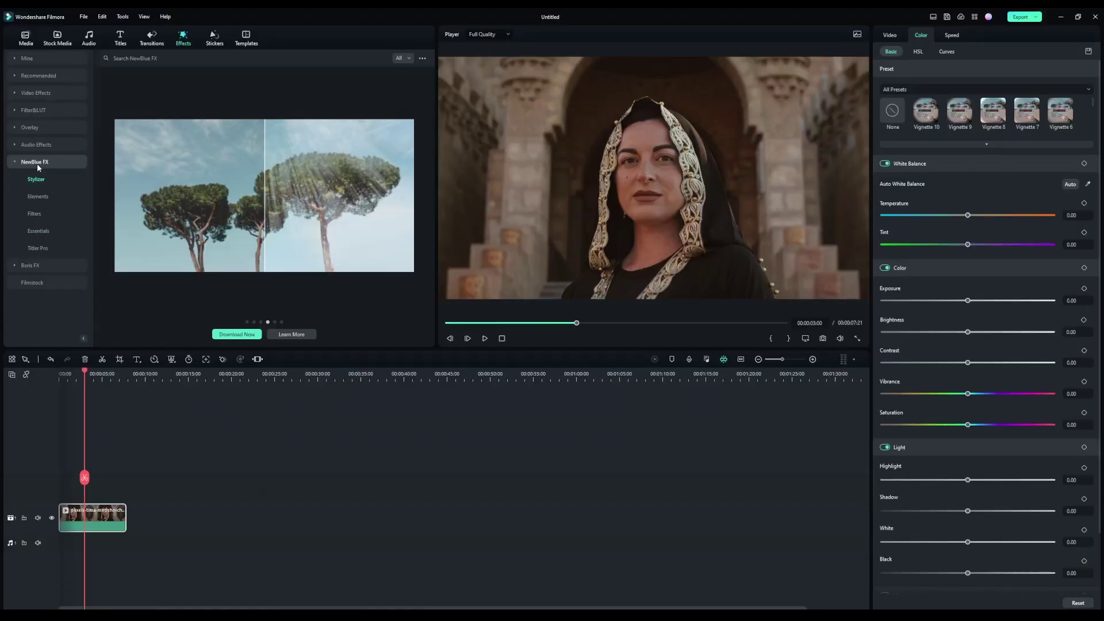
click(41, 267)
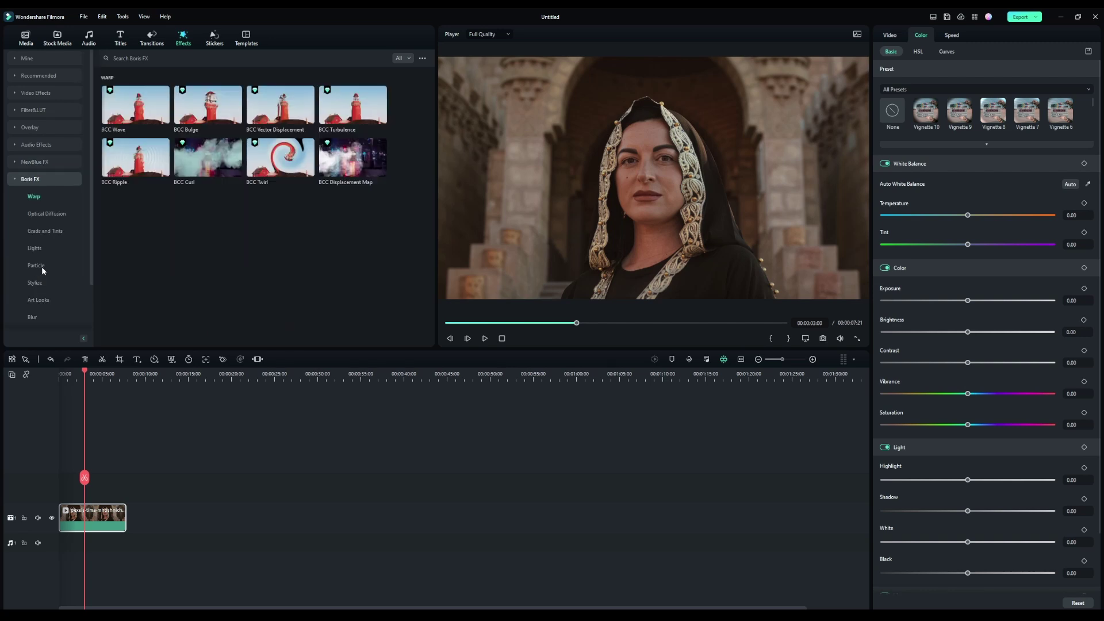
click(35, 248)
drag(208, 156, 97, 530)
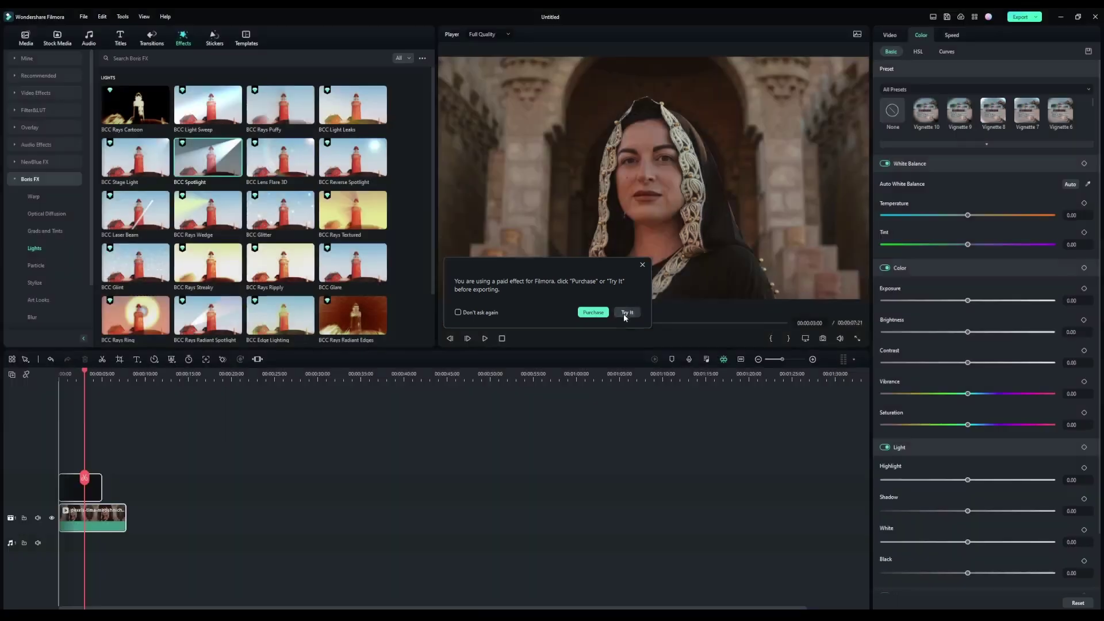
click(626, 313)
click(922, 137)
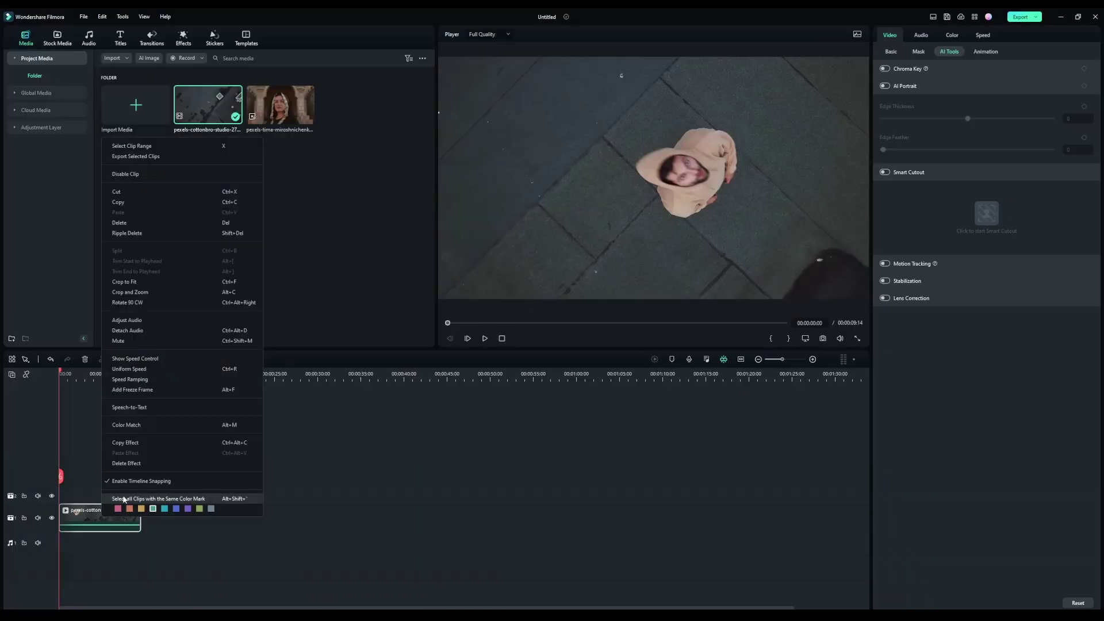
Show the clip's speed ramping presets, then compare reference and current frames for Color Match.
click(162, 377)
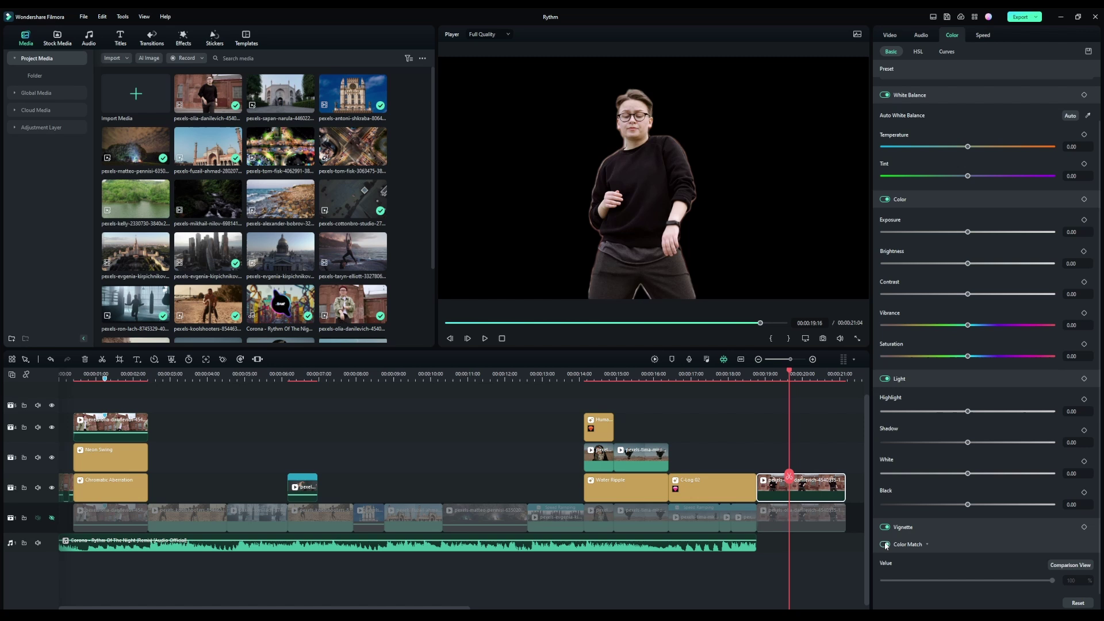
click(1069, 565)
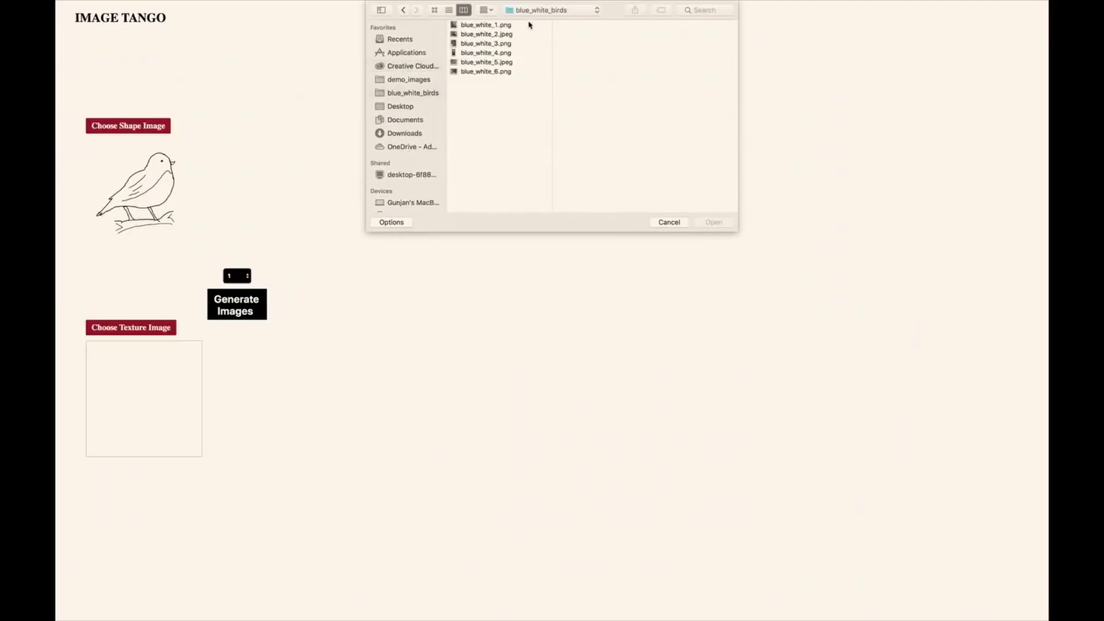
Load the blue_white_birds texture and generate a textured bird from the sketch.
click(706, 223)
click(265, 302)
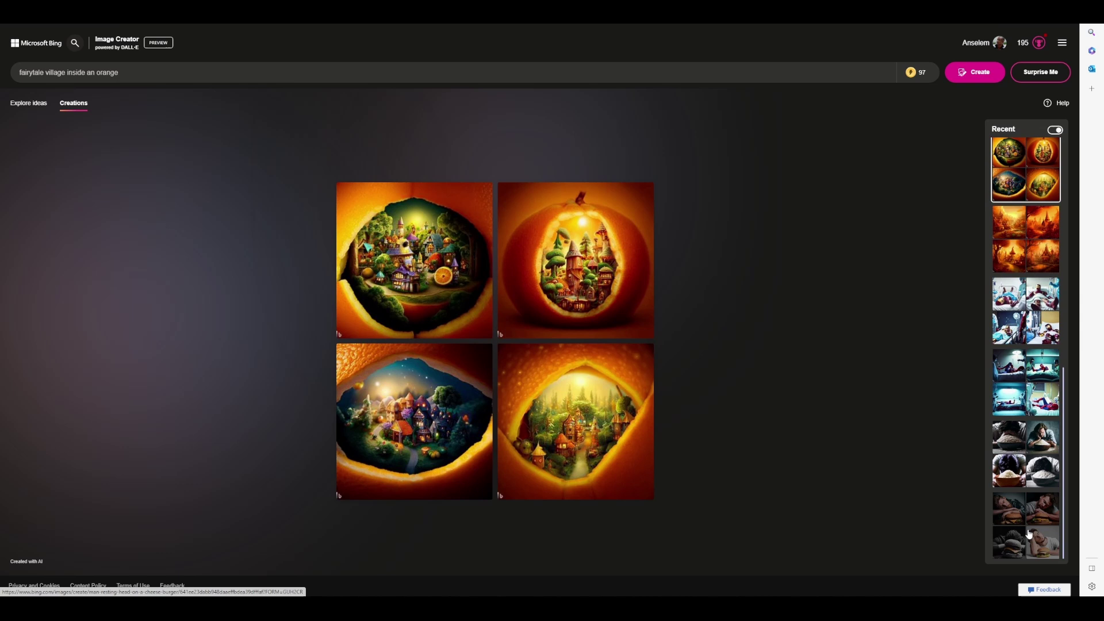
View the cheeseburger creation, browse Explore ideas, and ask Bing Chat a suggested image-generation question.
click(1029, 535)
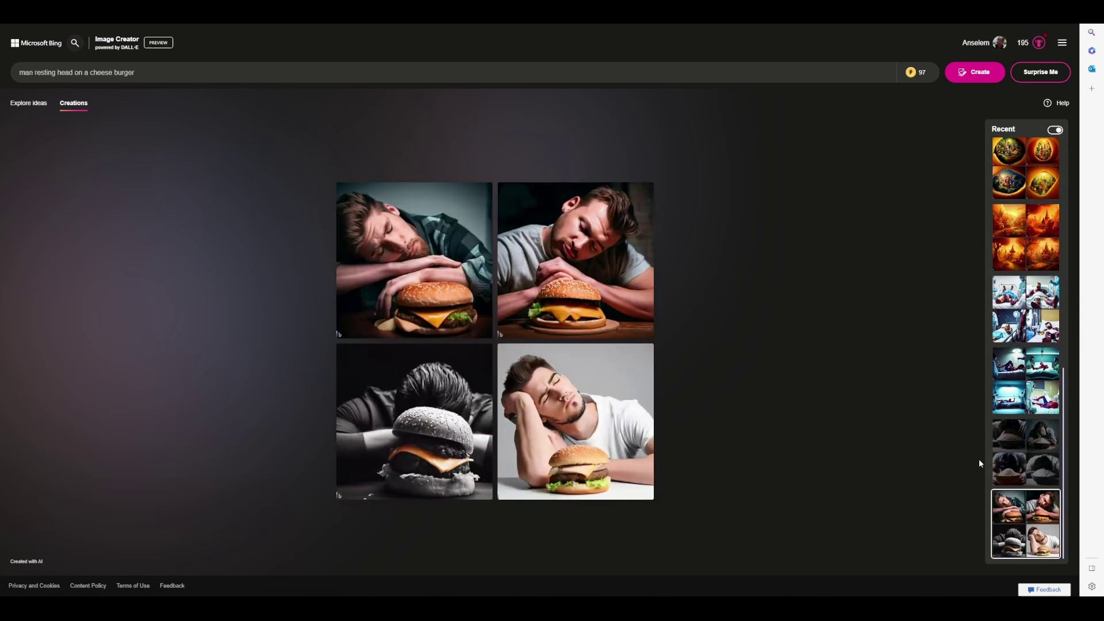
click(28, 104)
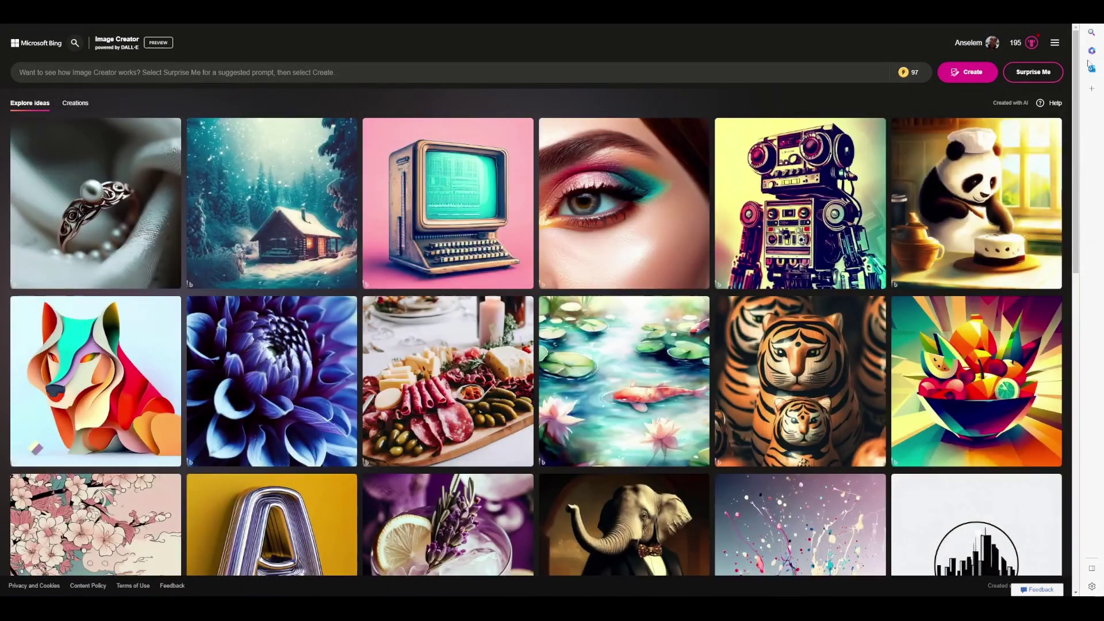
click(1090, 52)
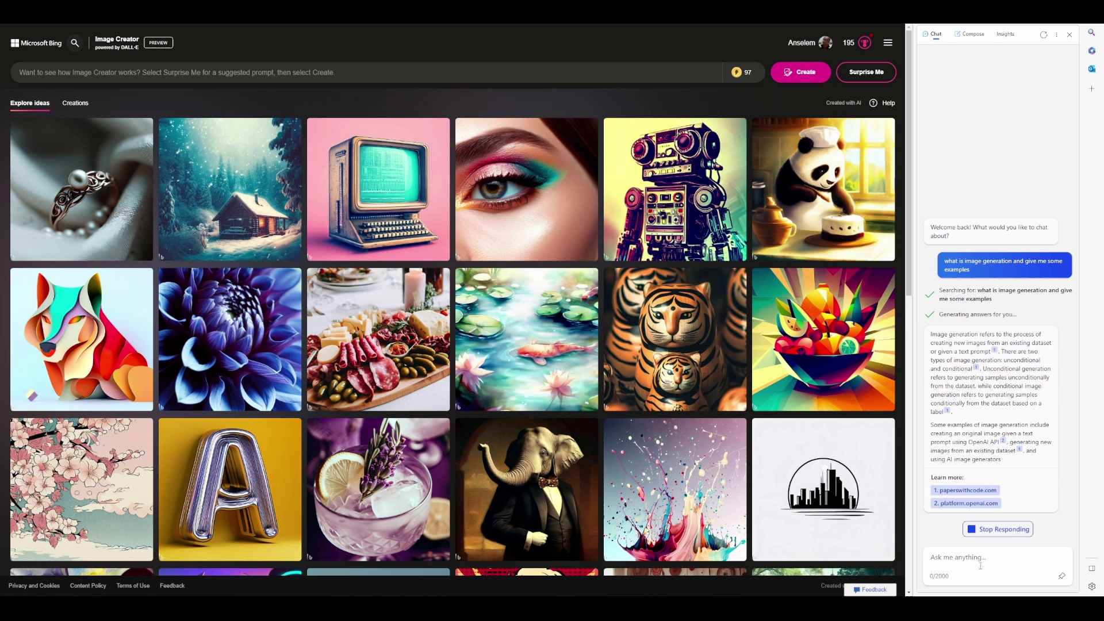
click(1019, 498)
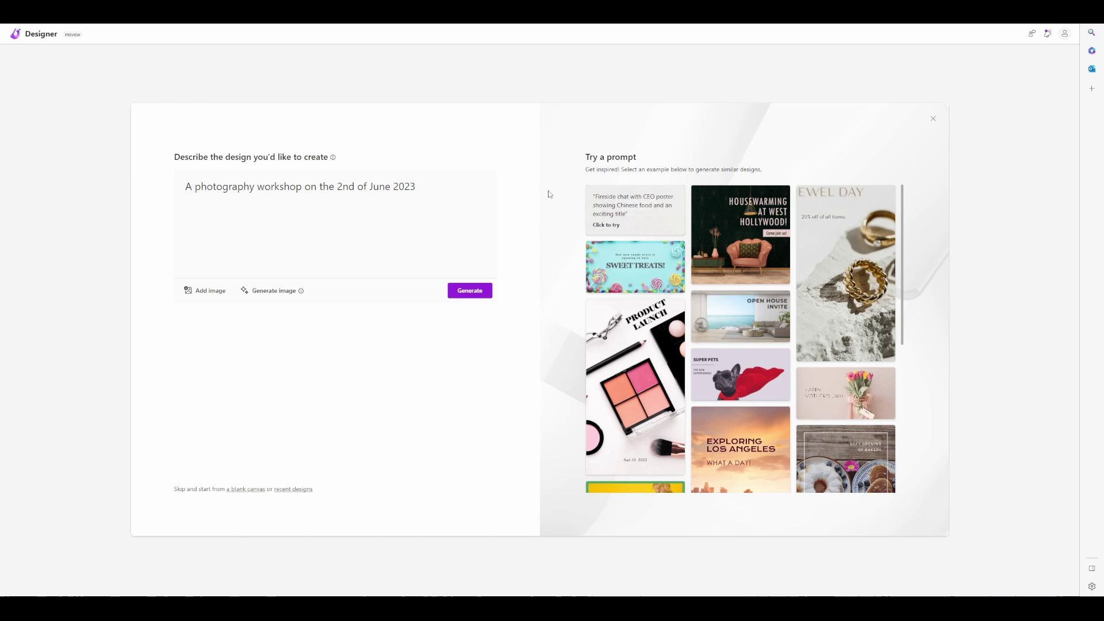
Generate a portrait image, open the orange-circle Photography Workshop design, and show the design templates.
click(276, 299)
key(Return)
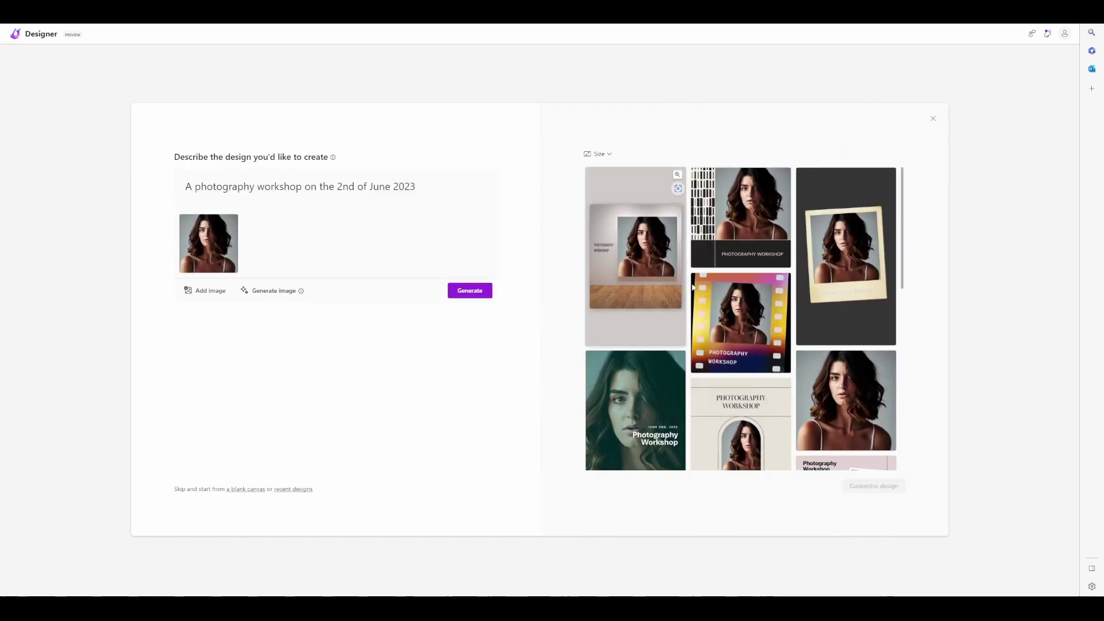
scroll(775, 400, down, 2)
click(871, 486)
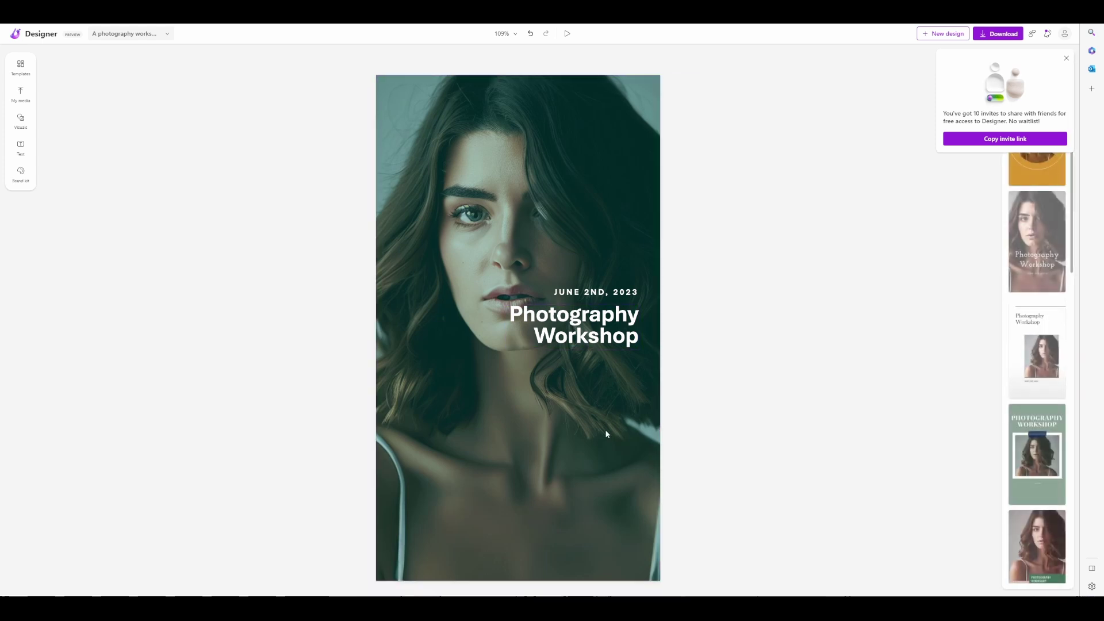
scroll(1050, 270, down, 3)
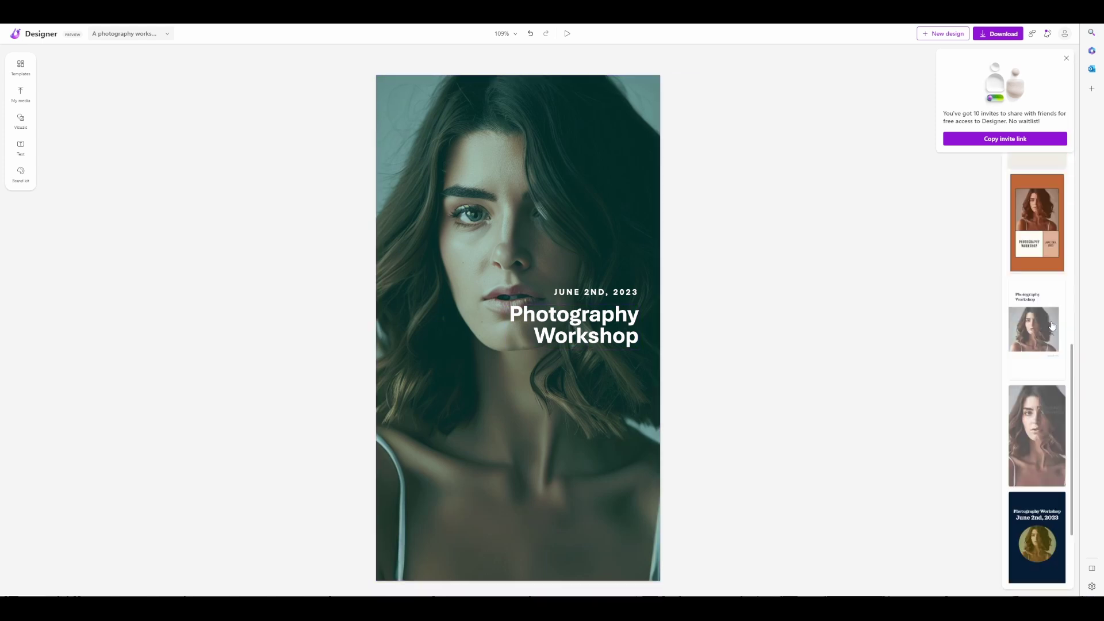
scroll(1041, 510, up, 5)
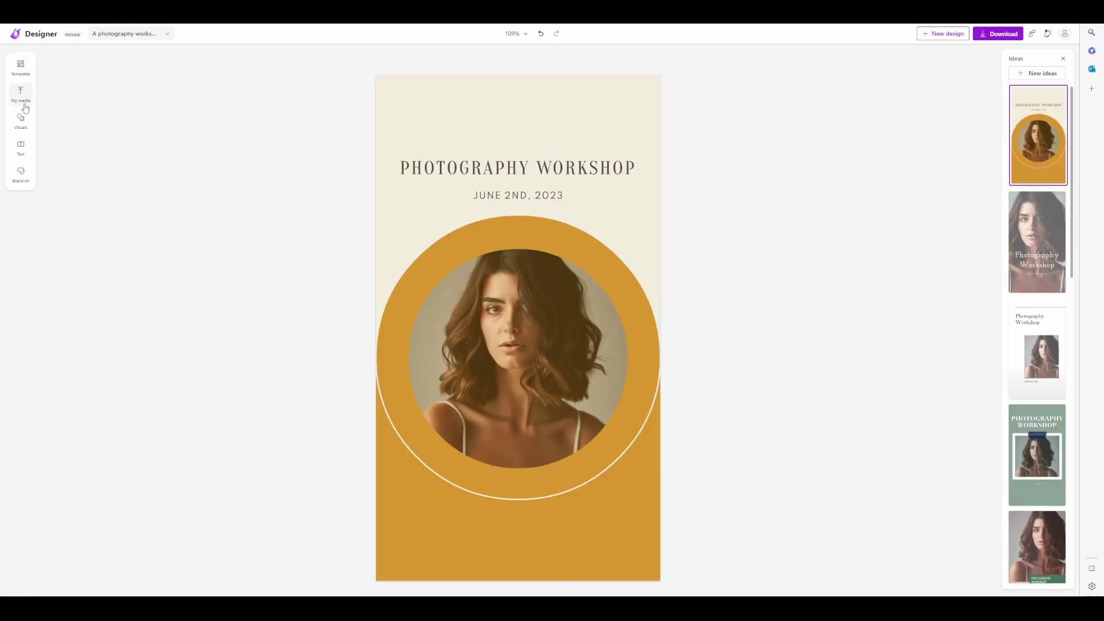
click(24, 82)
scroll(118, 328, down, 3)
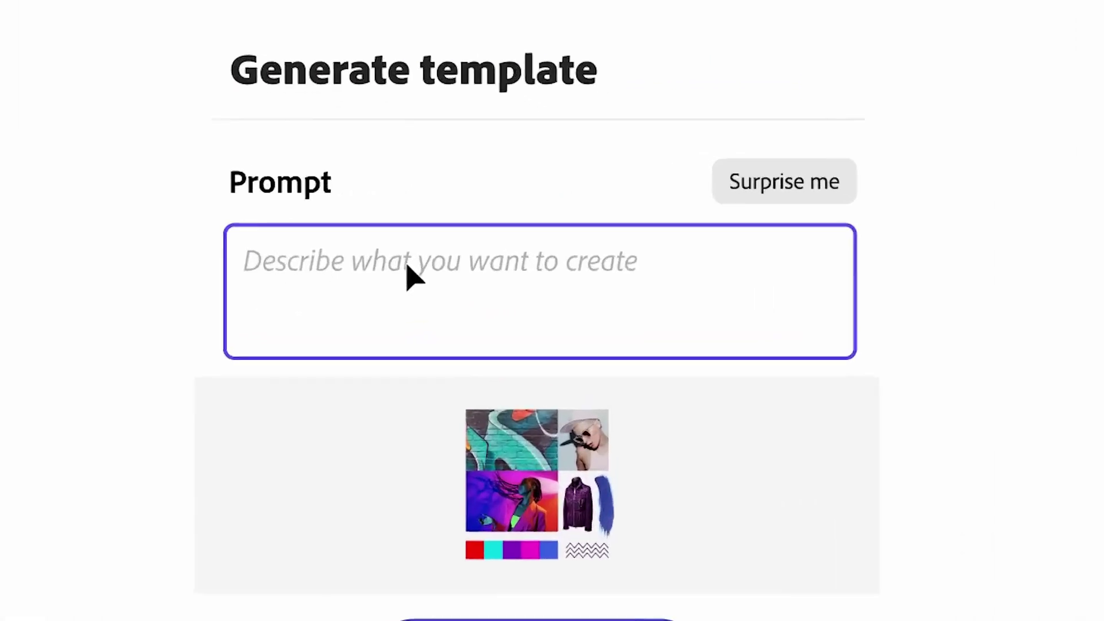
text(Make templates)
Generate templates from the 'Make templates' prompt, producing a Give Away design.
click(544, 444)
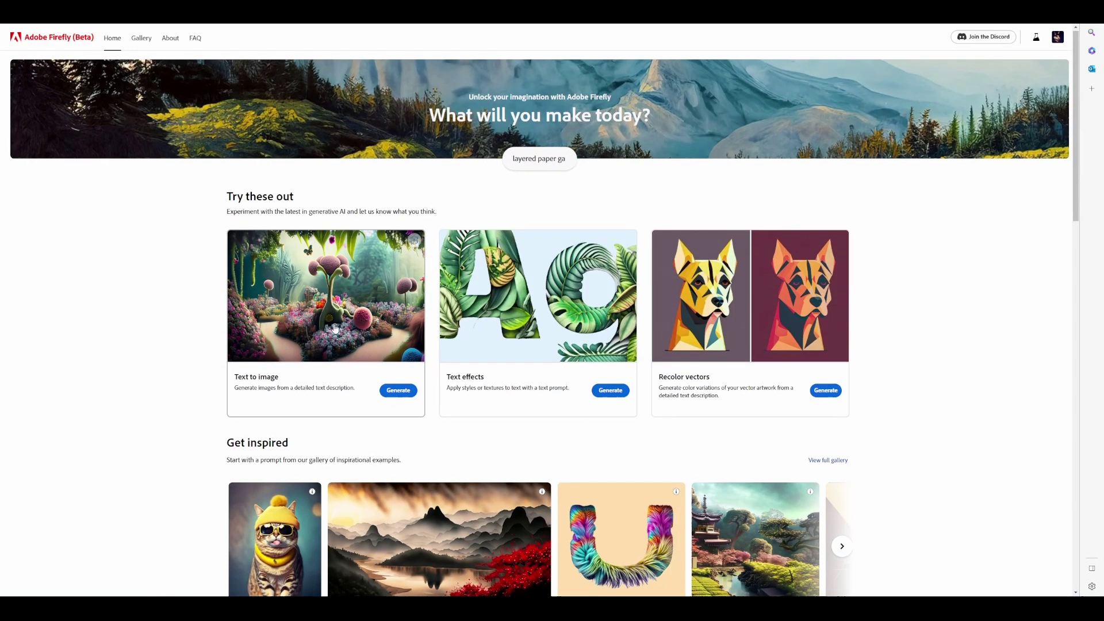
Start Firefly's Text to image generator from its home-page card.
click(398, 390)
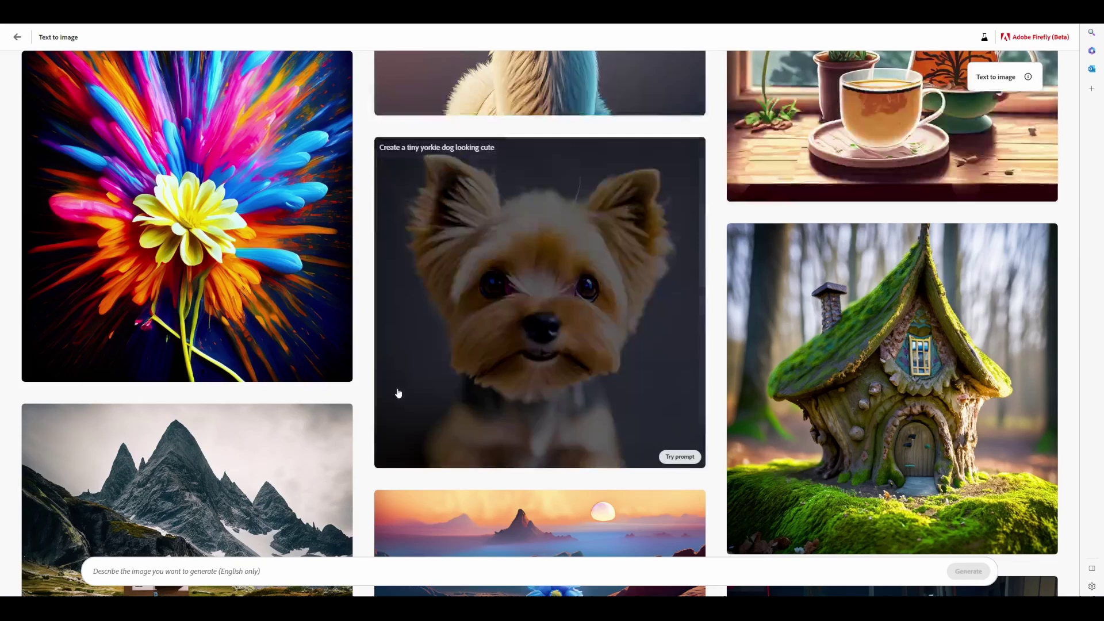
scroll(404, 351, down, 2)
scroll(589, 268, down, 5)
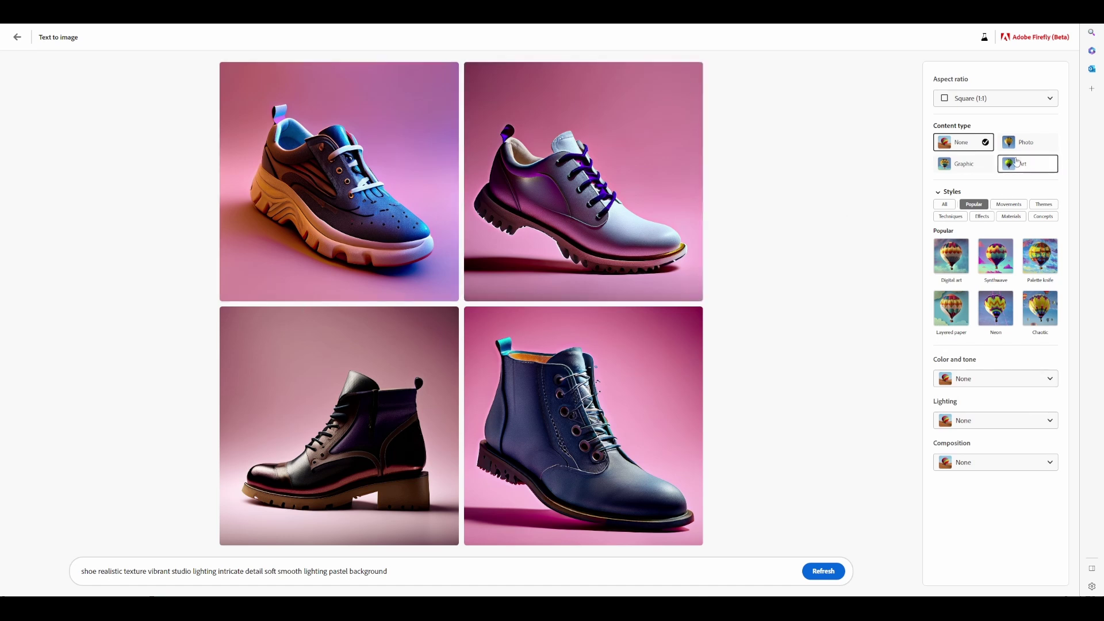
Regenerate the shoe images in widescreen with the Macrophotography composition style.
click(1016, 100)
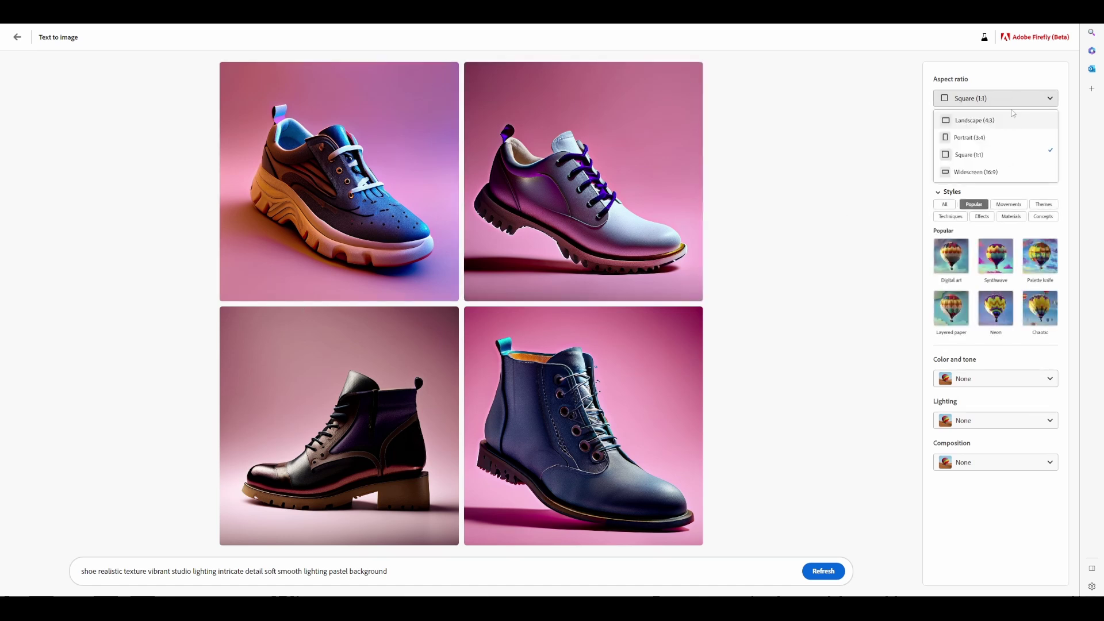
click(1014, 103)
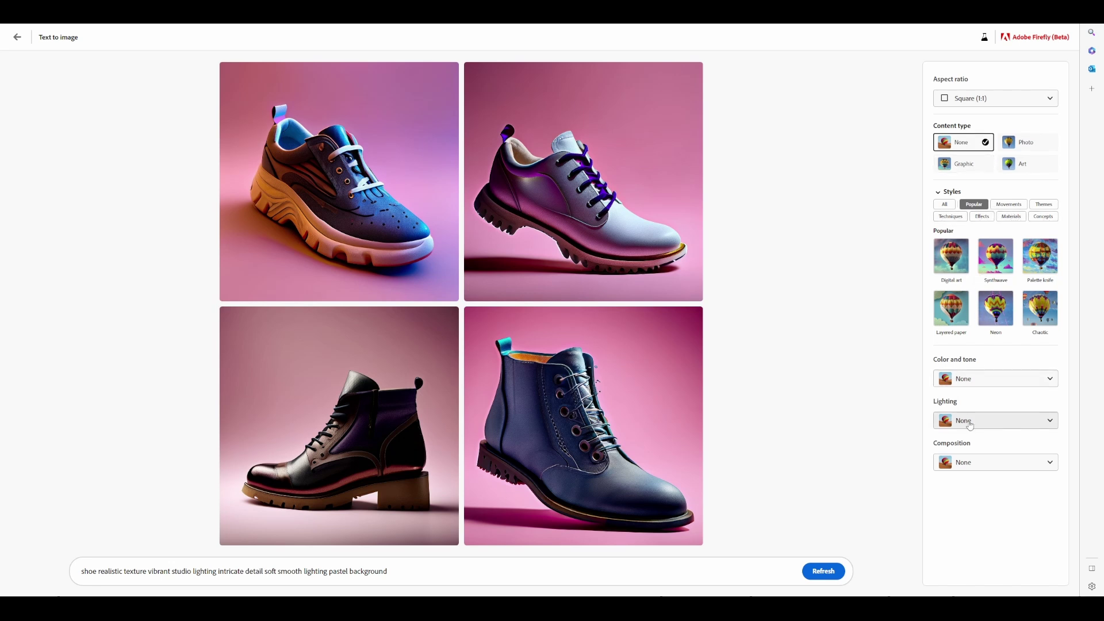
click(970, 464)
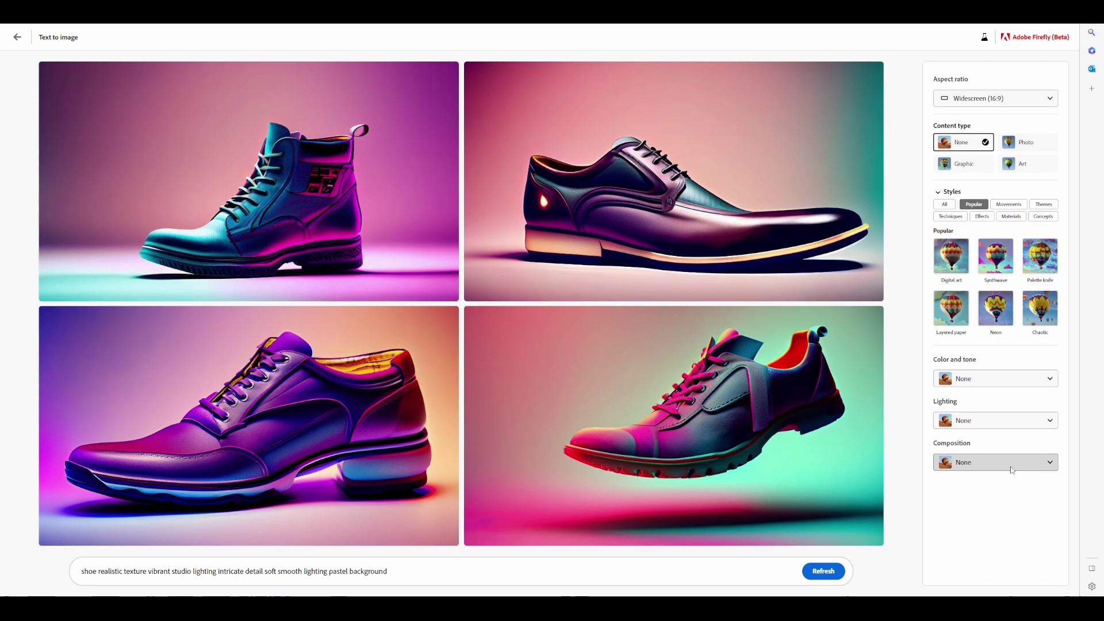
click(1011, 465)
click(998, 439)
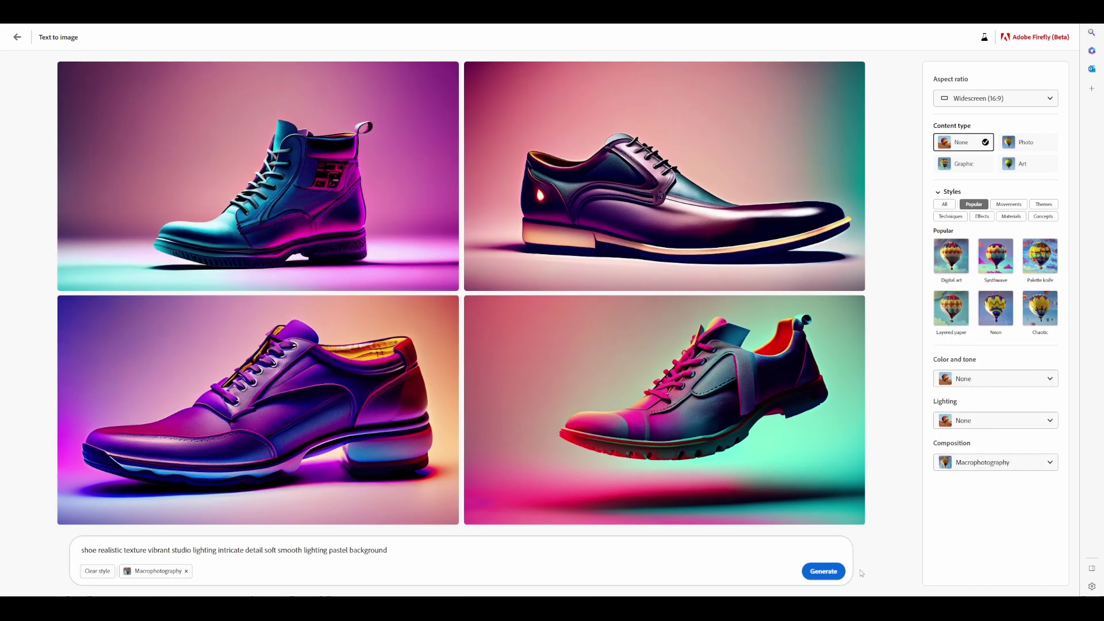
click(823, 570)
Add Studio lighting, Warm tone and Close up composition, then regenerate the shoe images.
click(988, 421)
click(974, 518)
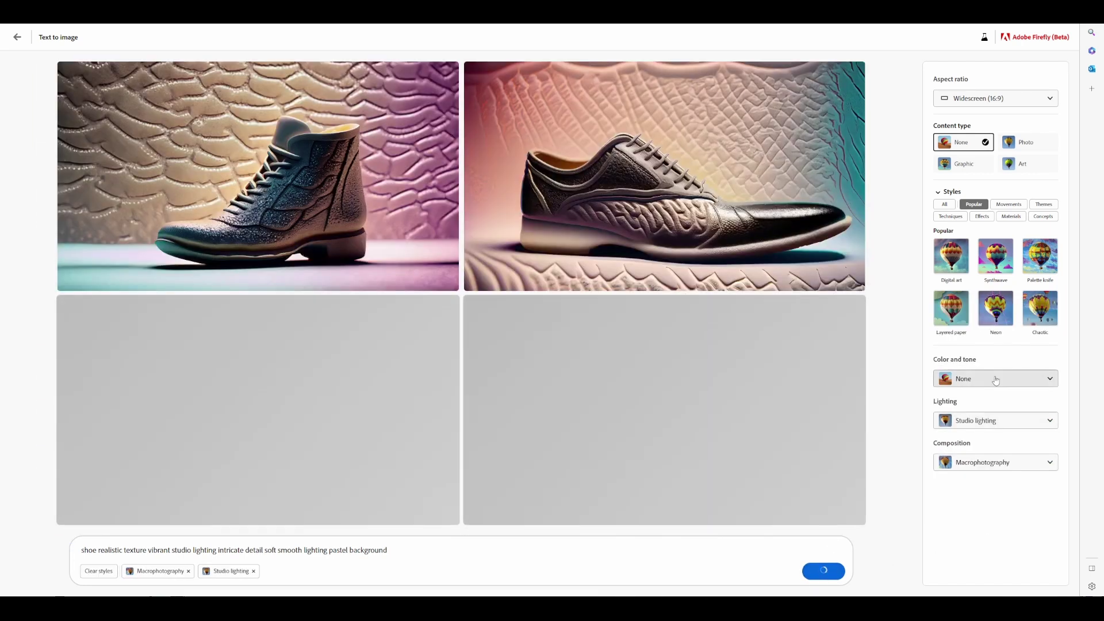
click(996, 380)
click(989, 457)
click(990, 462)
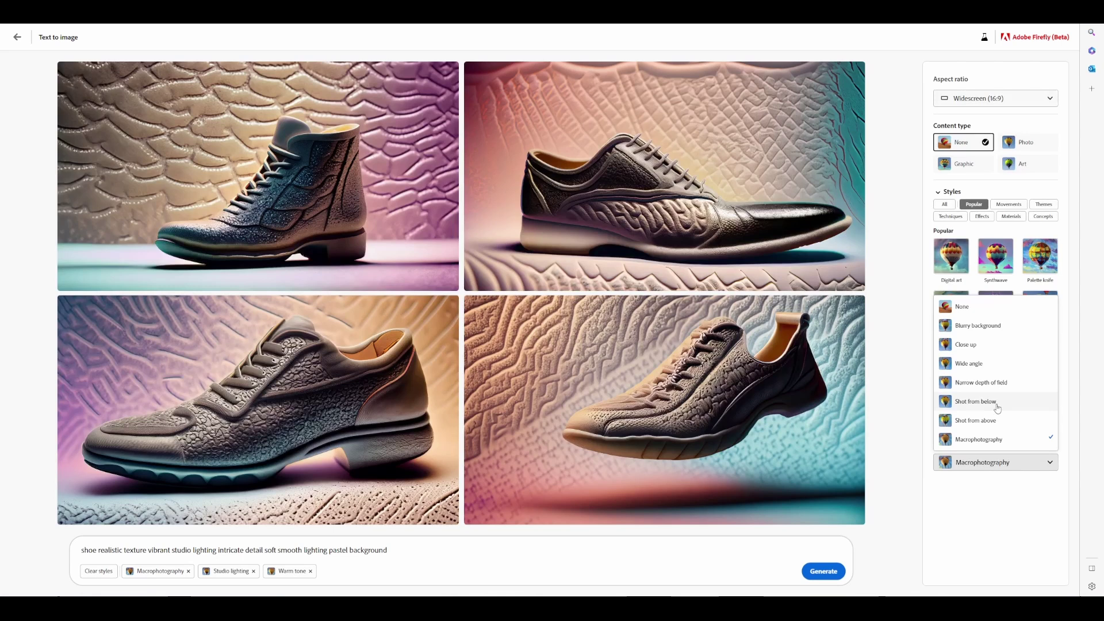
click(982, 345)
click(824, 571)
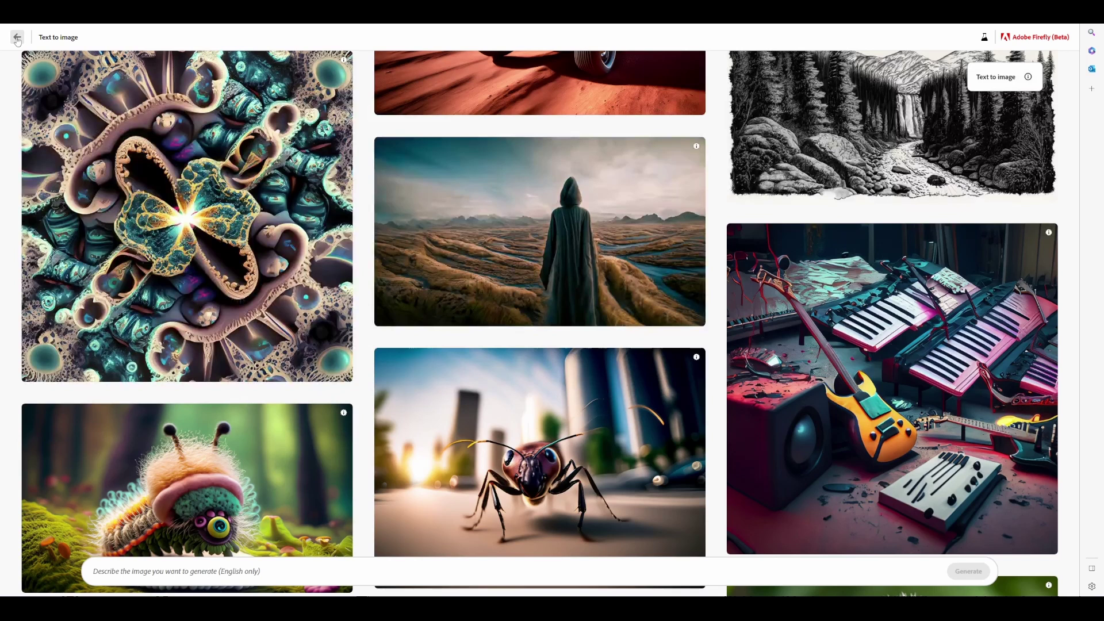
scroll(616, 396, down, 5)
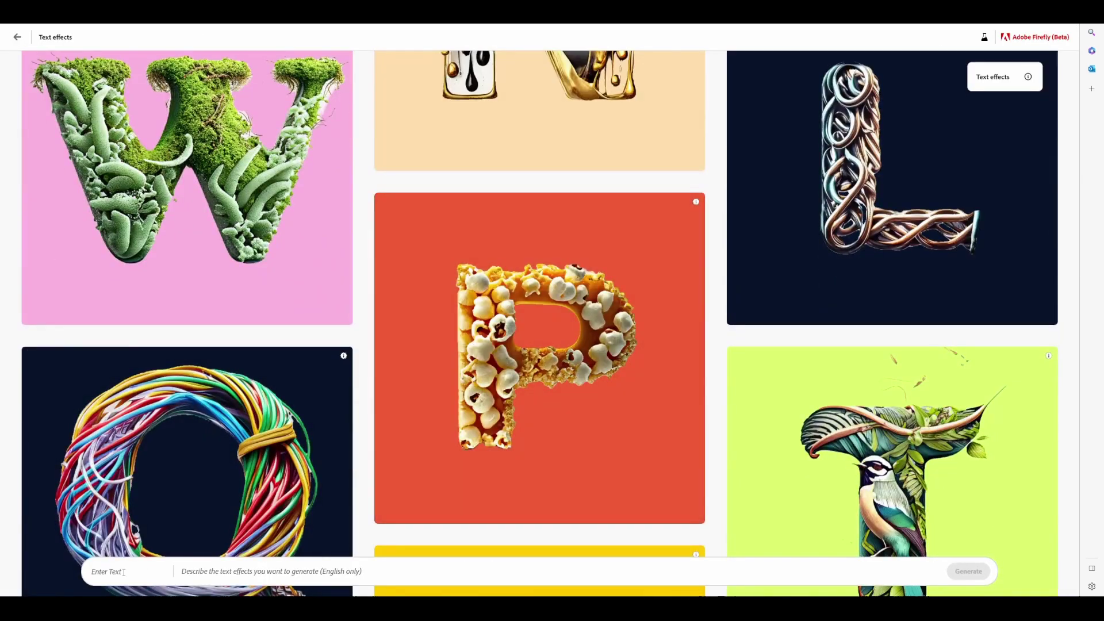
text(askNK)
text(Honey dripping)
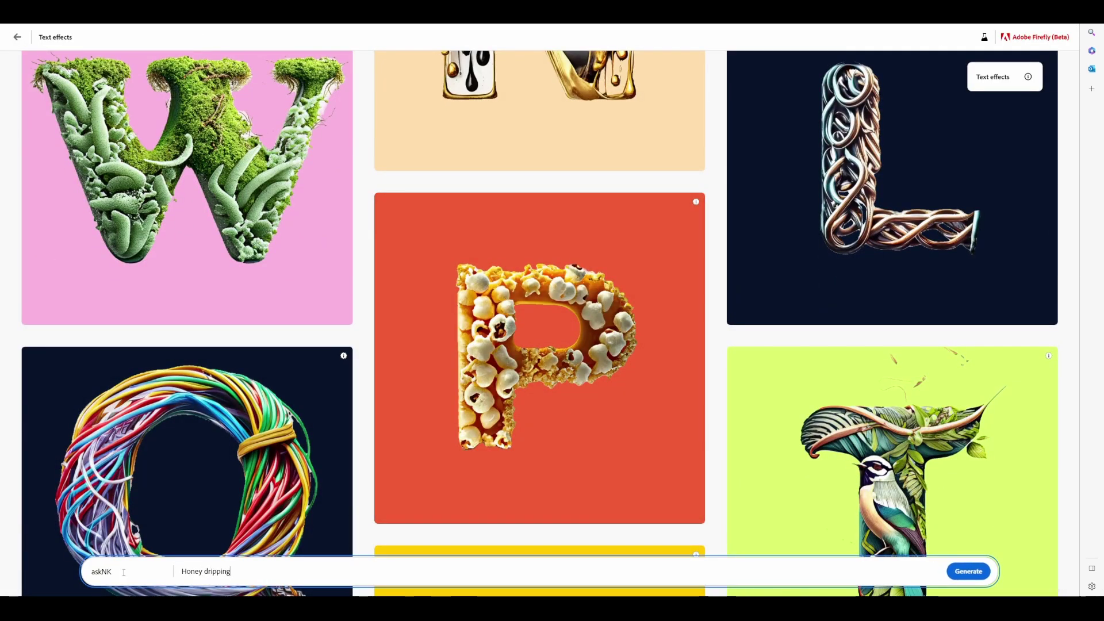
Render askNK as dripping honey, choose the second variation, then apply the Bread toast effect.
key(Return)
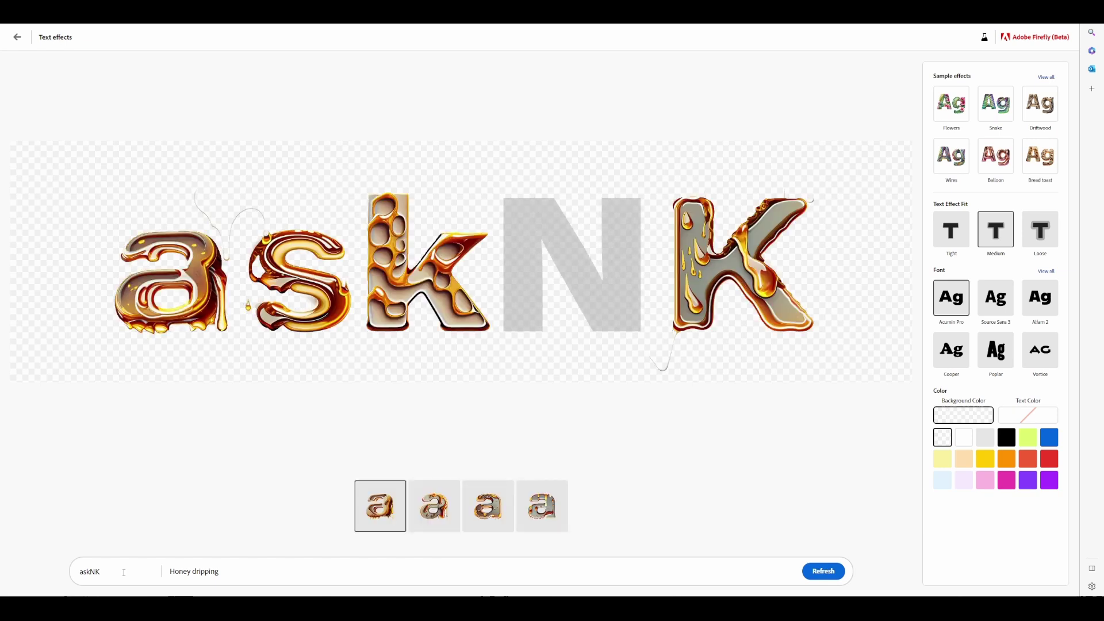
click(434, 509)
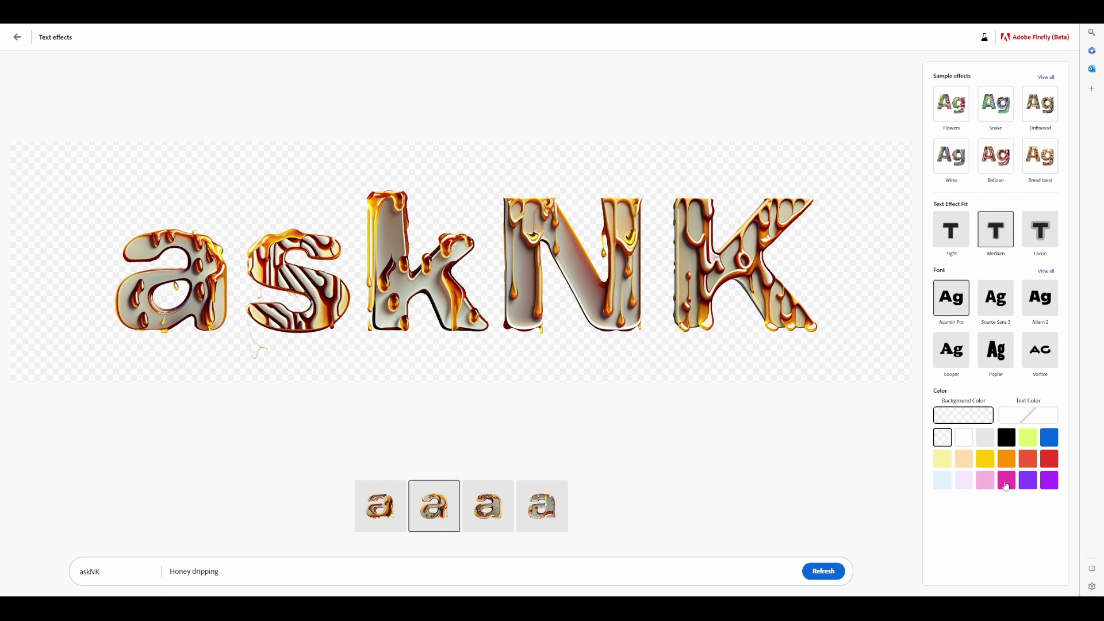
click(1038, 163)
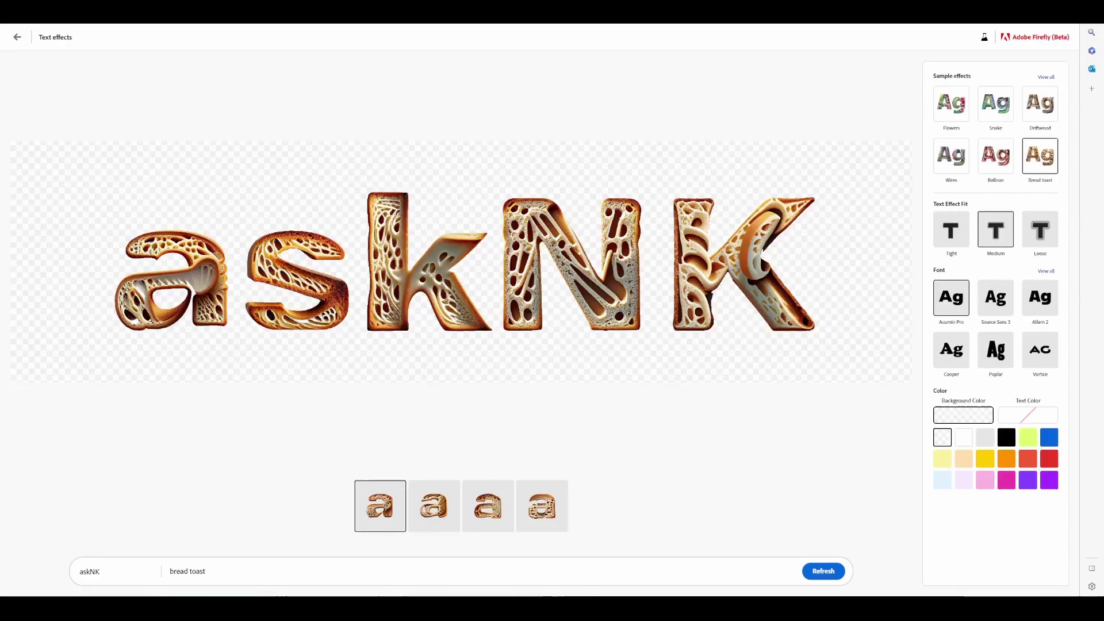
click(17, 37)
Recolor the banana vector in 'purple and blue', then with the Yellow submarine sample palette.
click(808, 356)
text(purple and blue)
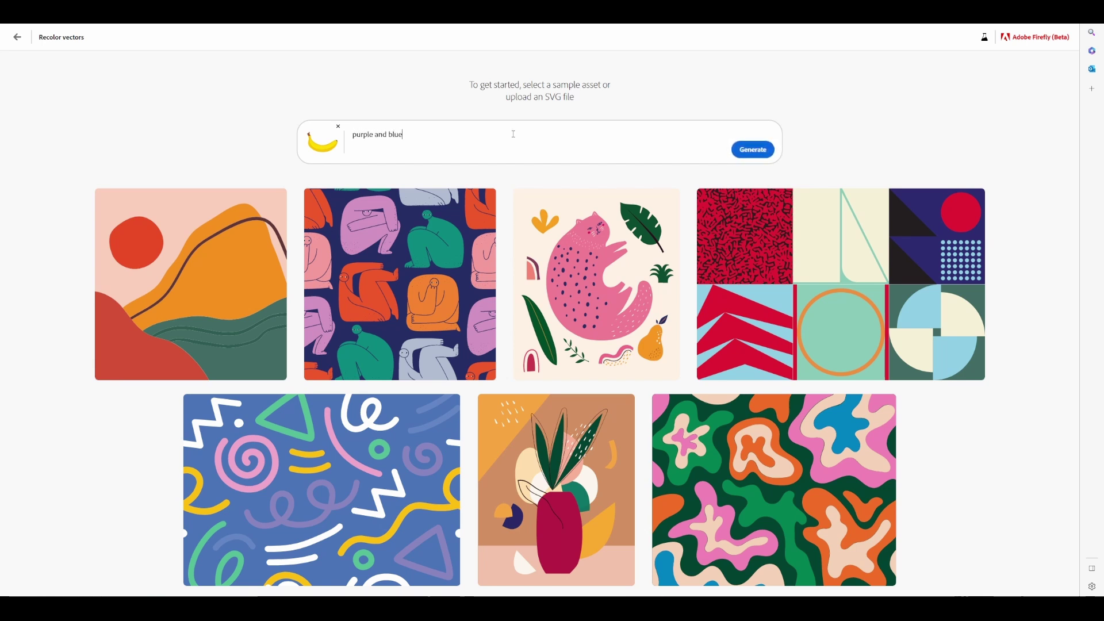
key(Return)
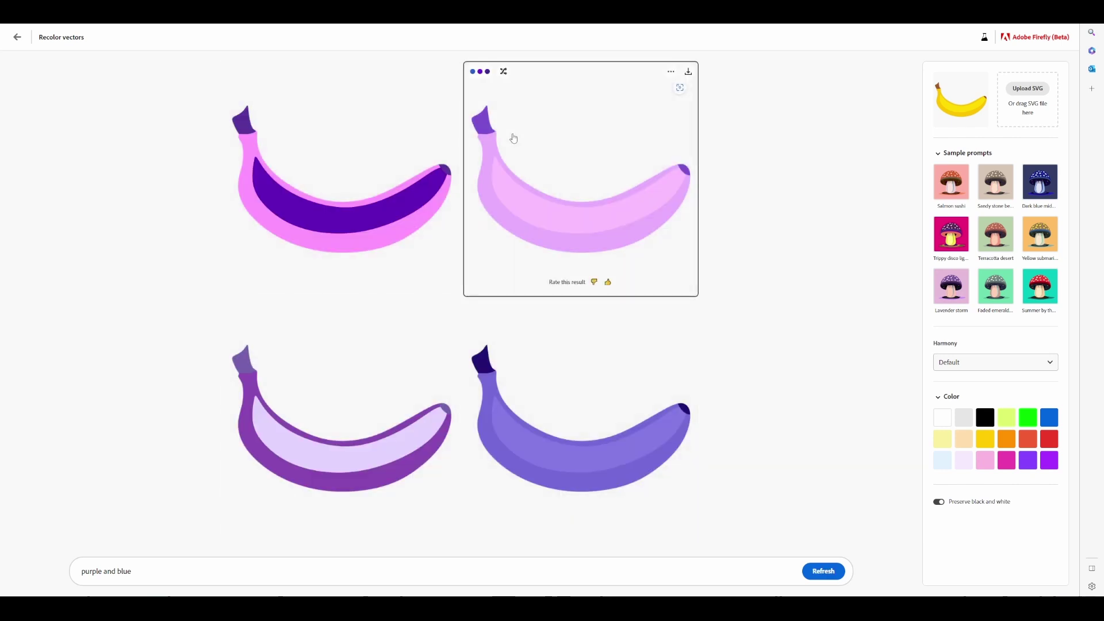
click(992, 294)
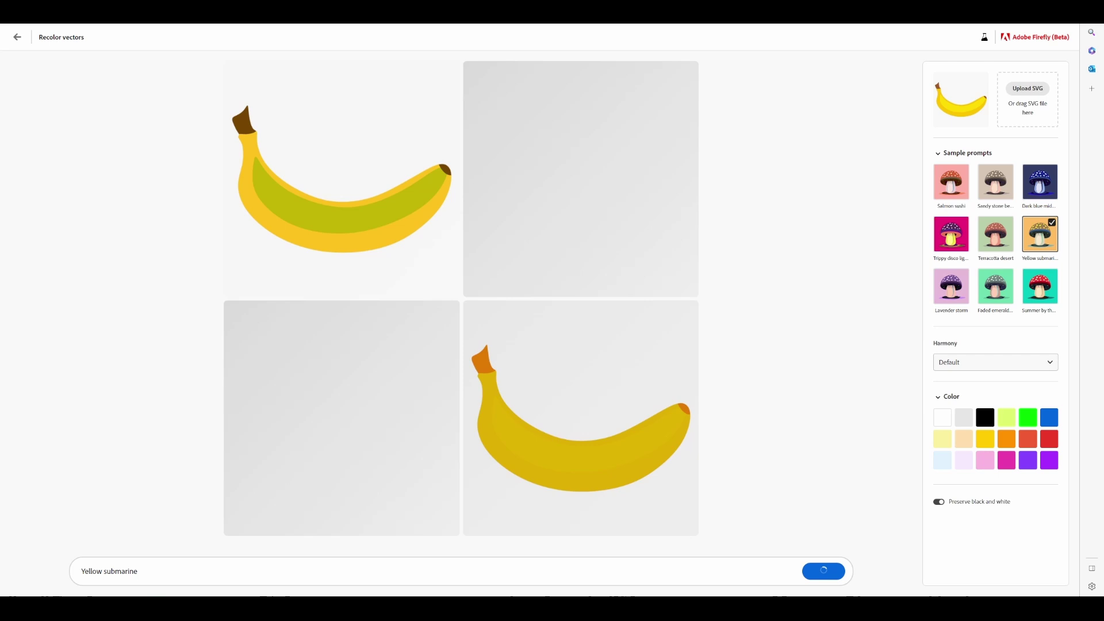
scroll(169, 344, up, 1)
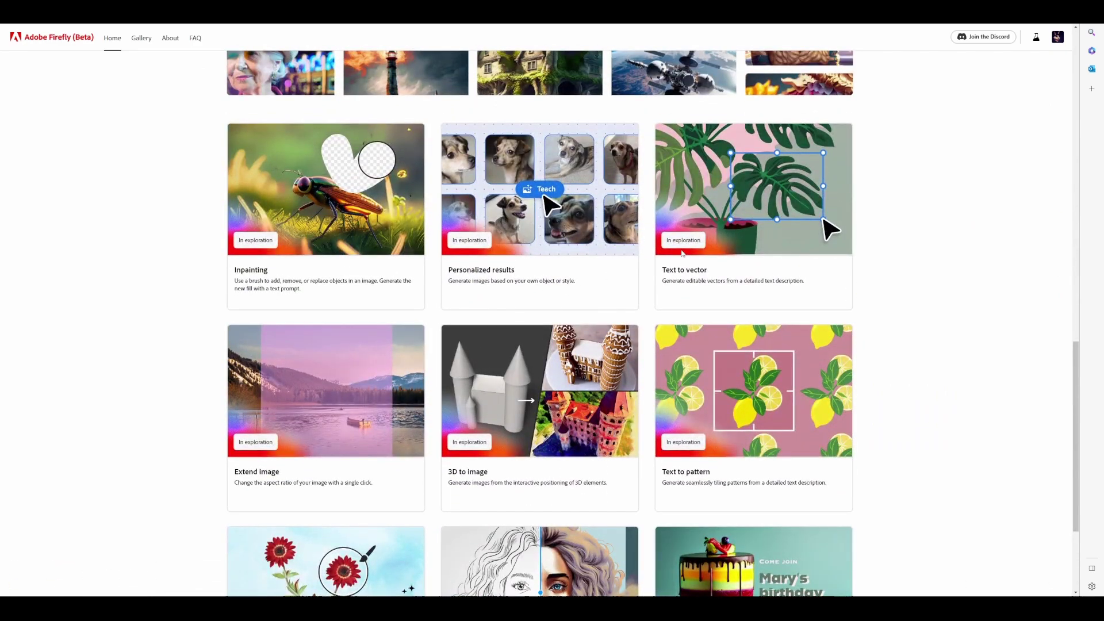
scroll(283, 468, down, 2)
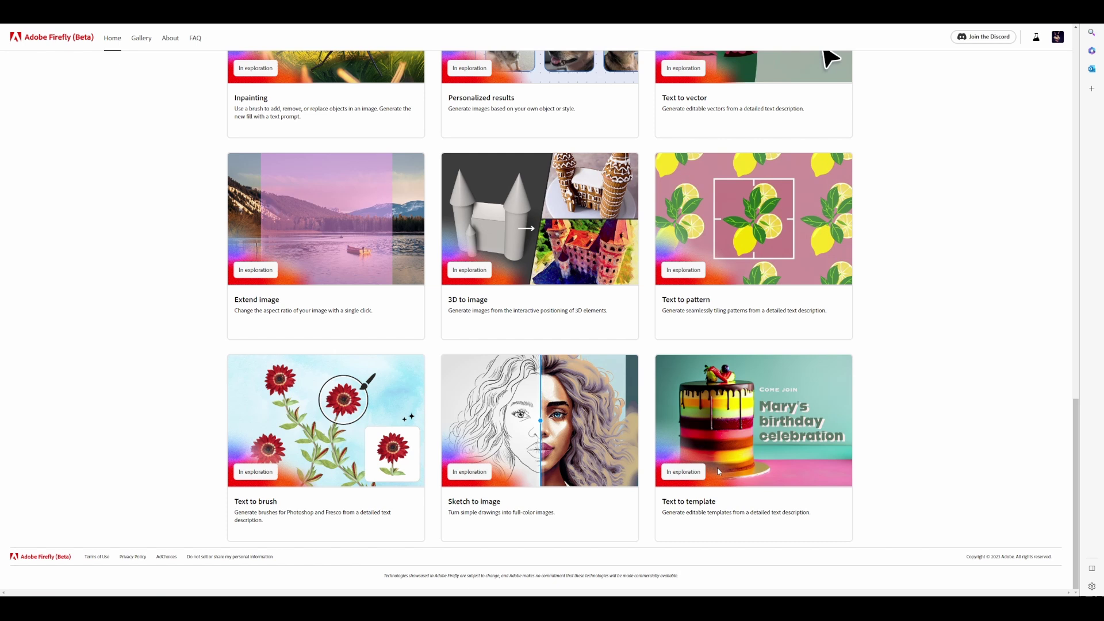
scroll(914, 422, up, 1)
scroll(912, 416, up, 1)
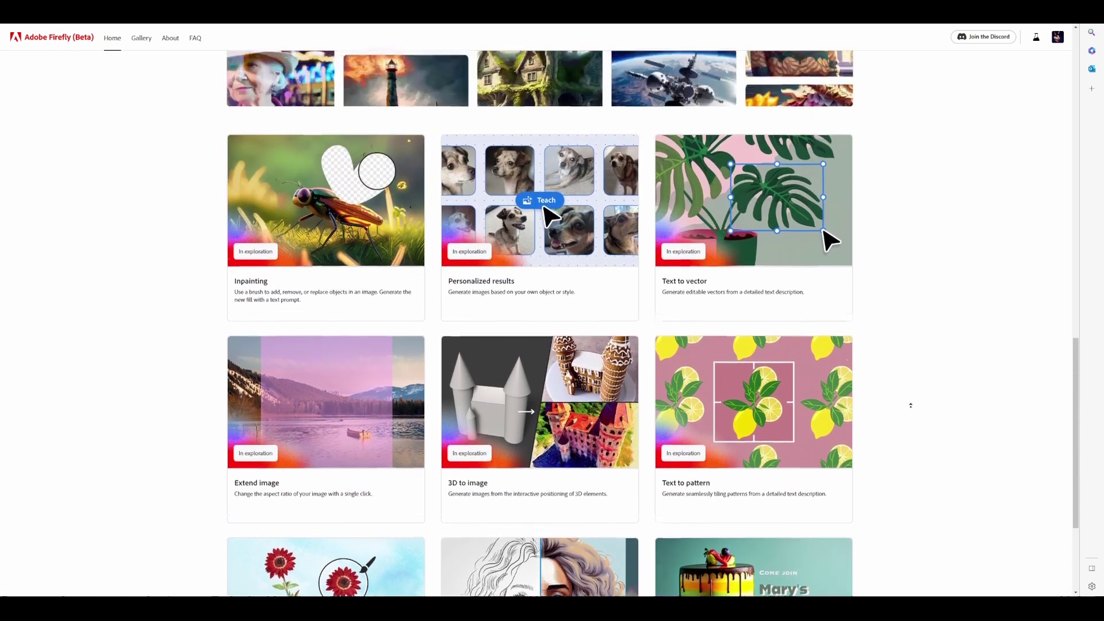
scroll(912, 410, up, 1)
scroll(910, 404, up, 1)
scroll(910, 405, up, 1)
scroll(909, 405, up, 1)
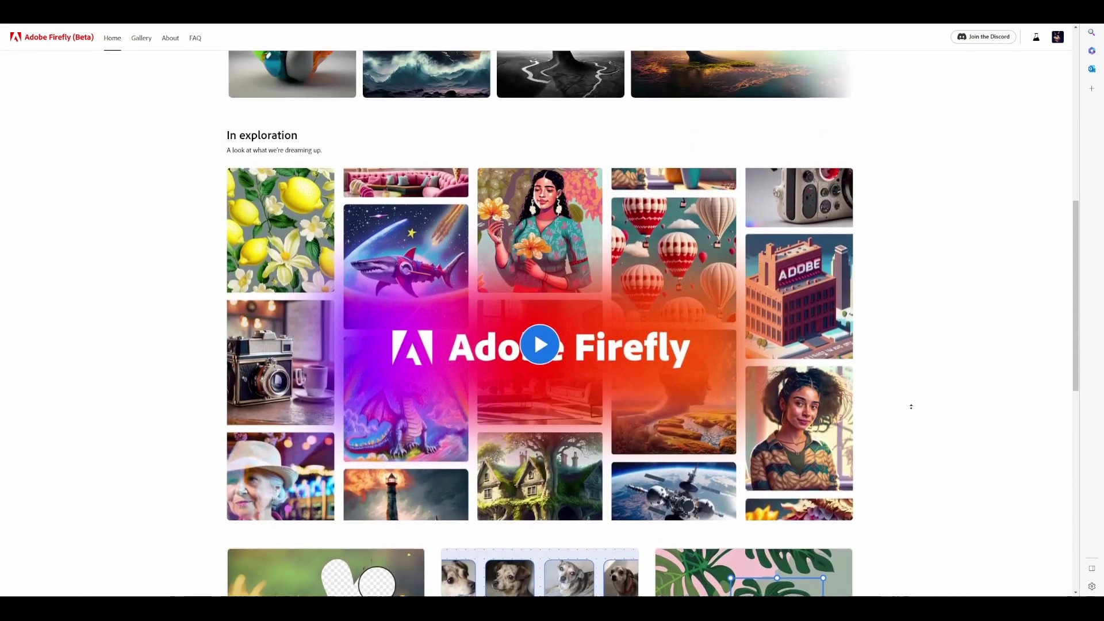
scroll(911, 407, up, 1)
scroll(911, 407, up, 1)
scroll(911, 407, up, 1)
scroll(912, 408, up, 1)
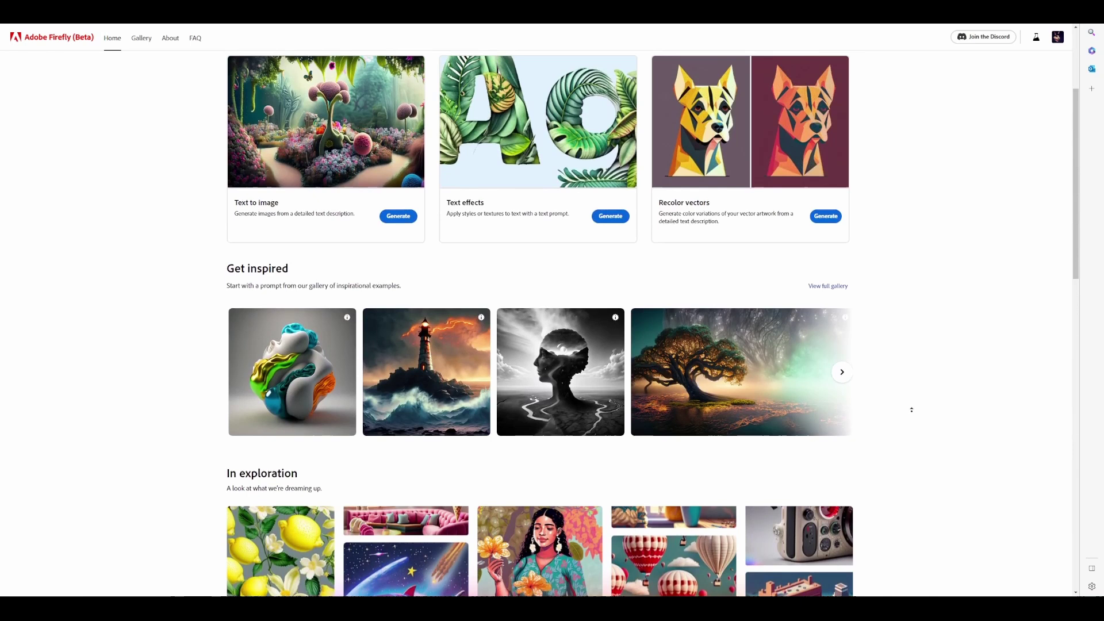
scroll(910, 409, up, 1)
scroll(910, 410, up, 1)
scroll(911, 409, up, 1)
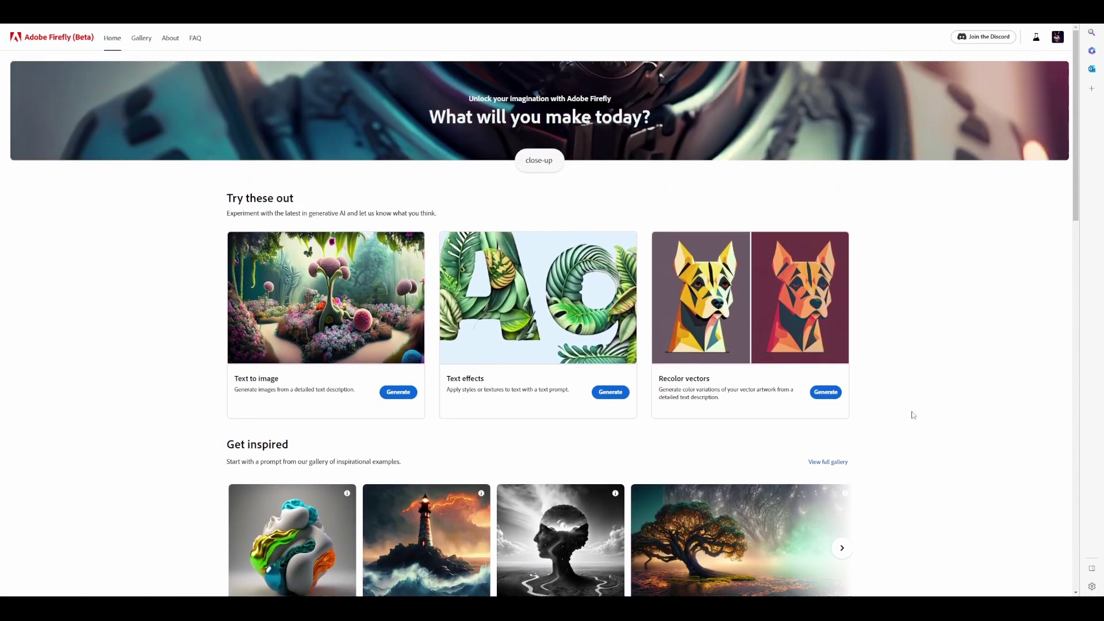
mouse_move(292, 372)
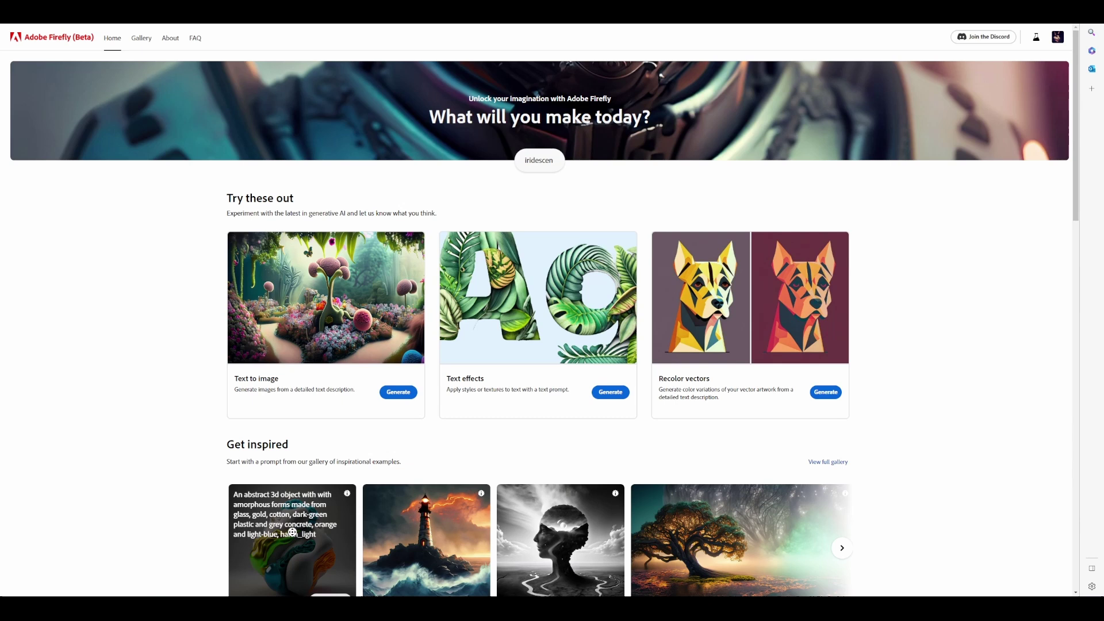
Reuse the abstract 3D object gallery prompt to generate four glass, gold and plastic objects.
click(294, 539)
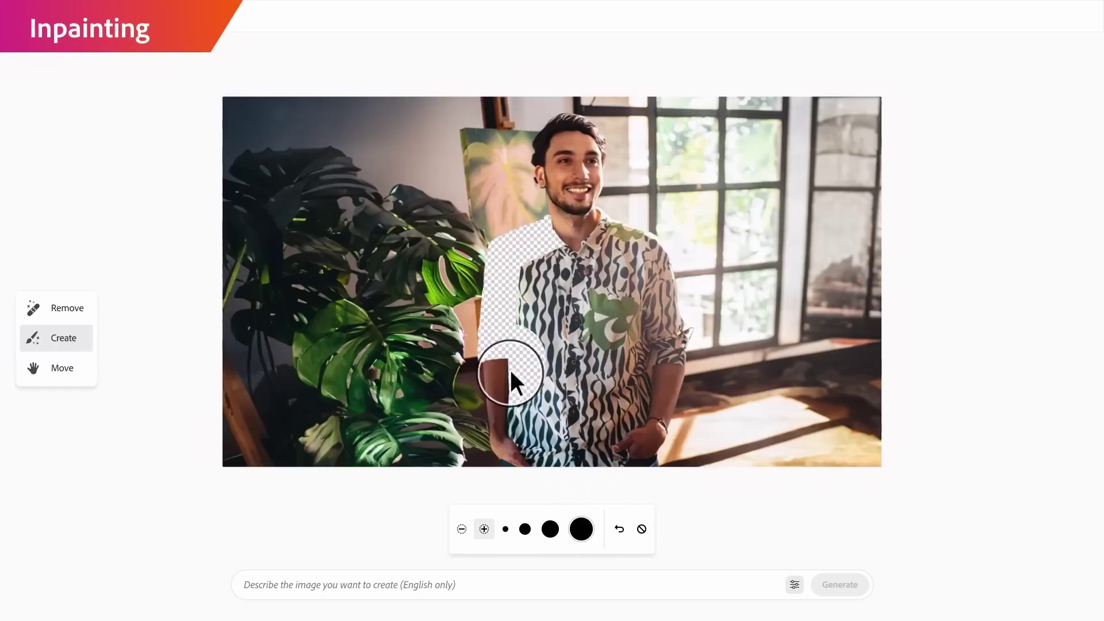
text(A red jacket)
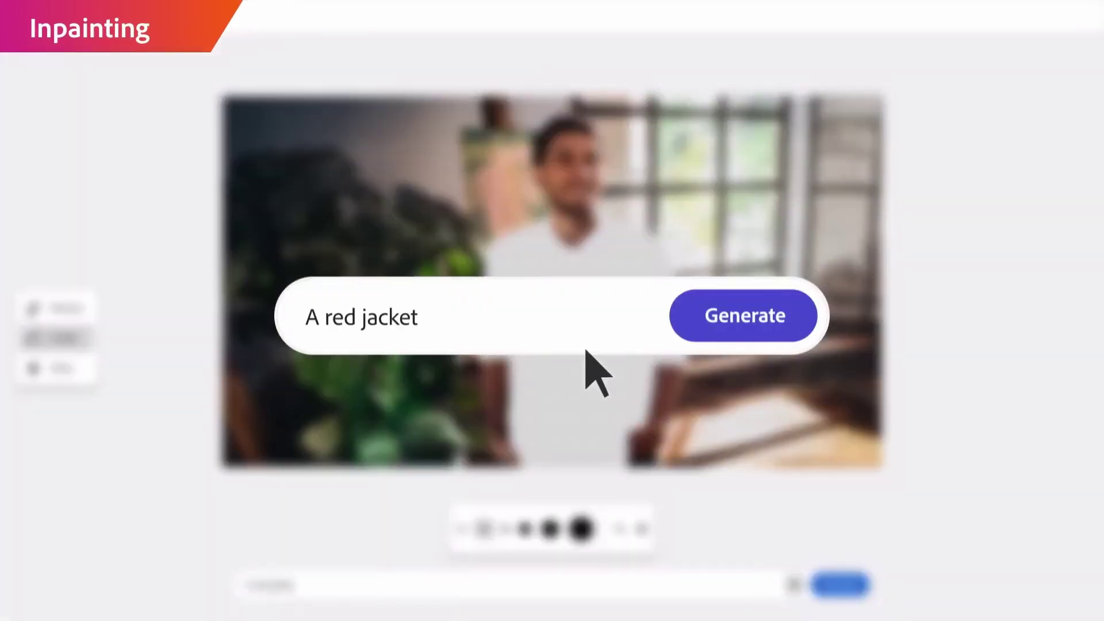
Regenerate the erased shirt area as 'A red jacket'.
click(764, 352)
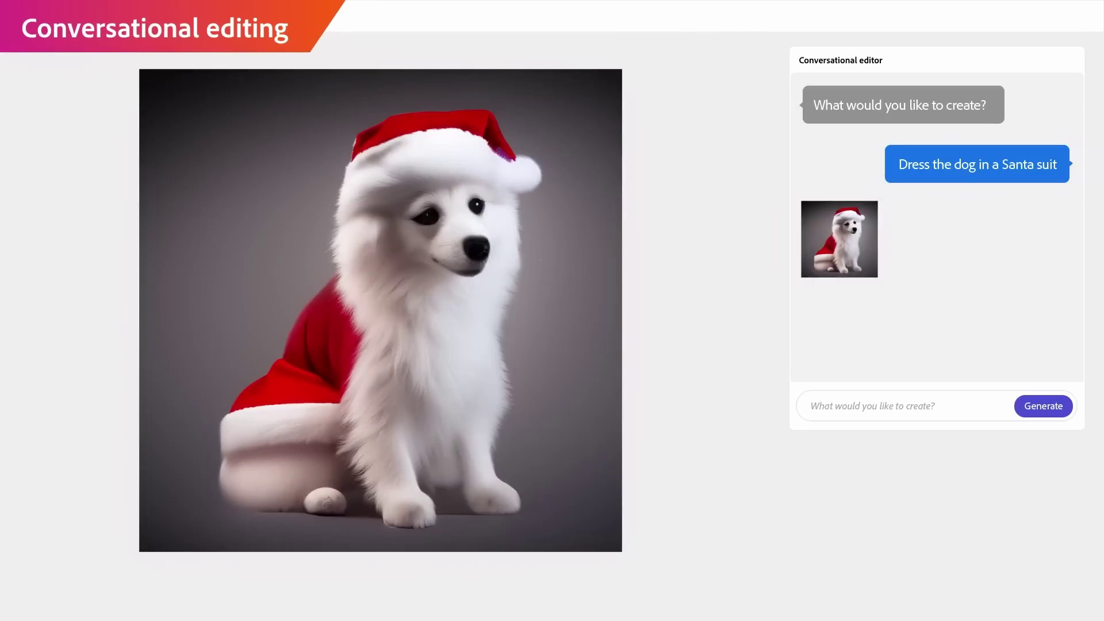
Submit a prompt in the Conversational editor to get new results.
click(957, 326)
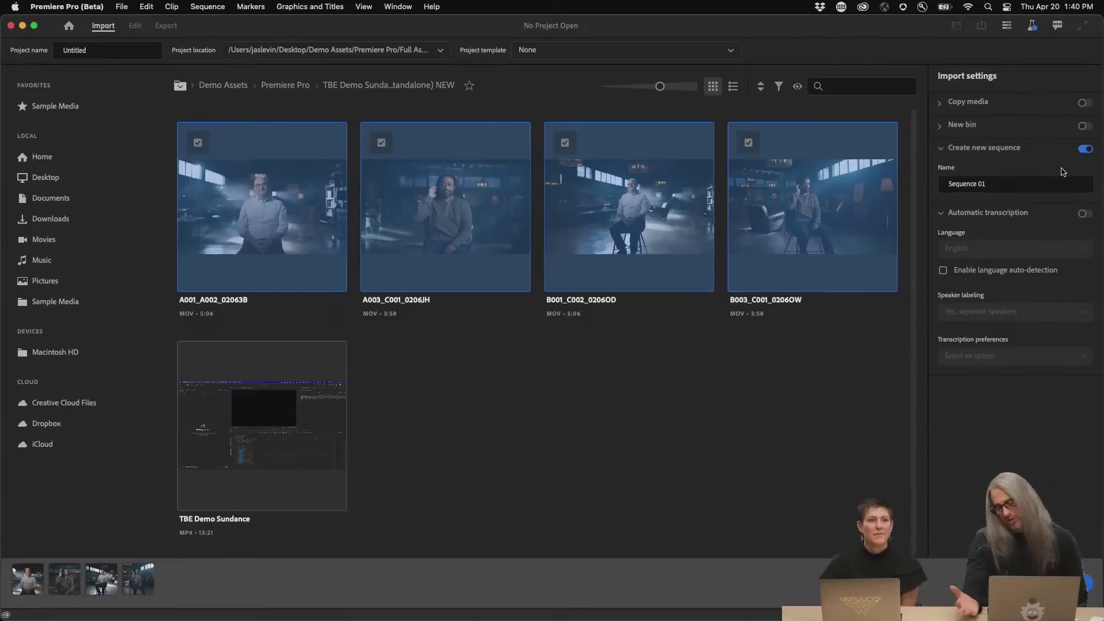
Import the interview clips with Automatic transcription turned on.
click(1084, 214)
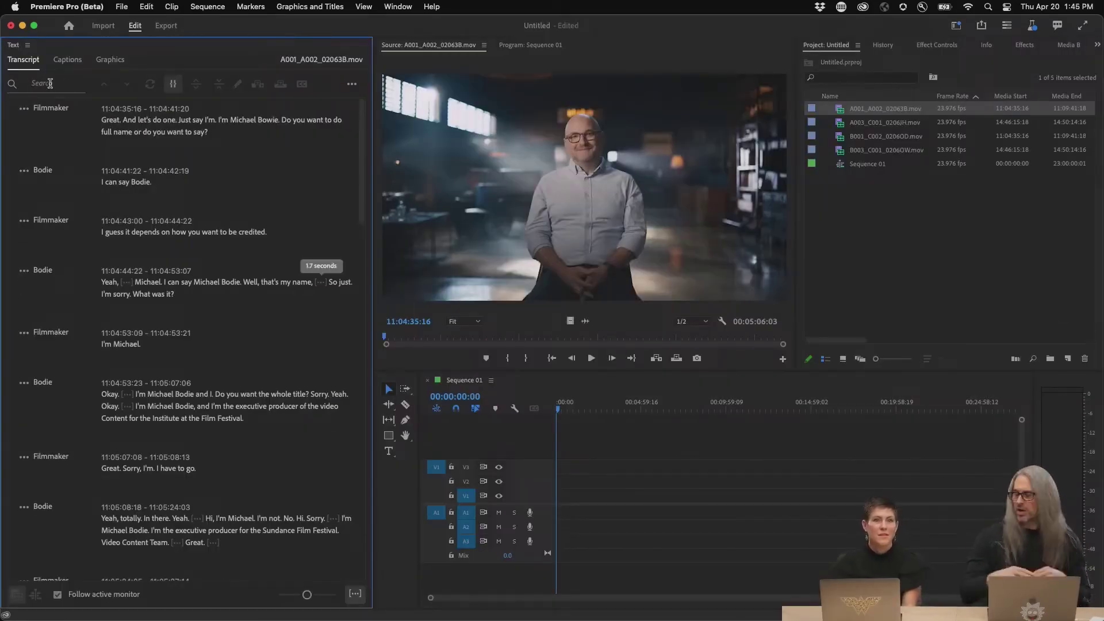
Search the transcript for every occurrence of 'bodie'.
click(50, 84)
text(bodie)
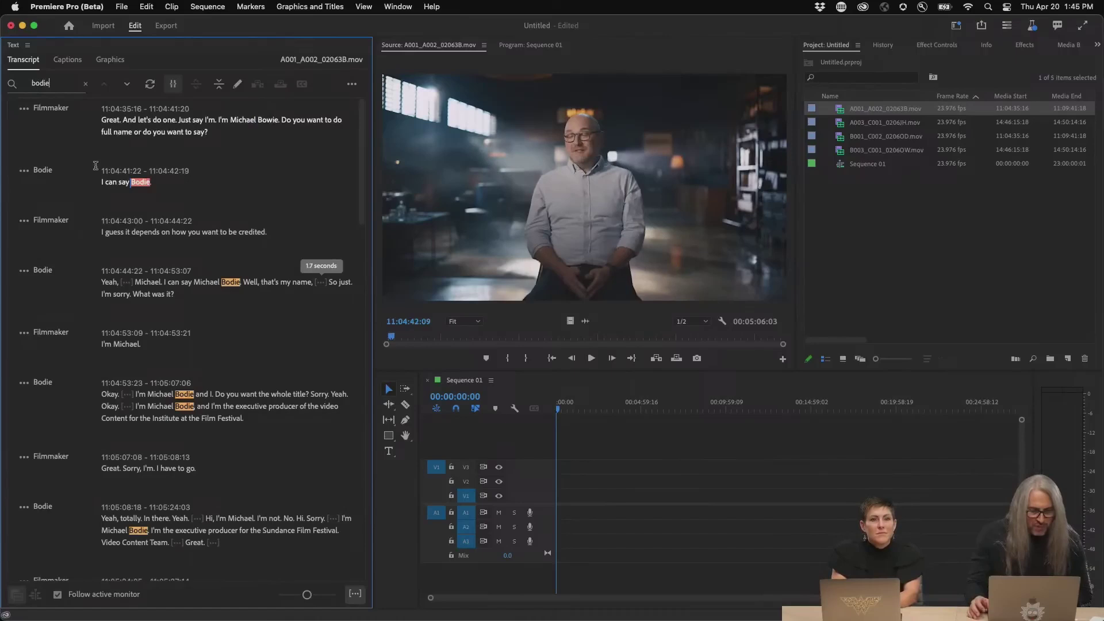
scroll(95, 166, down, 2)
scroll(96, 166, down, 3)
scroll(206, 192, down, 3)
scroll(206, 192, down, 2)
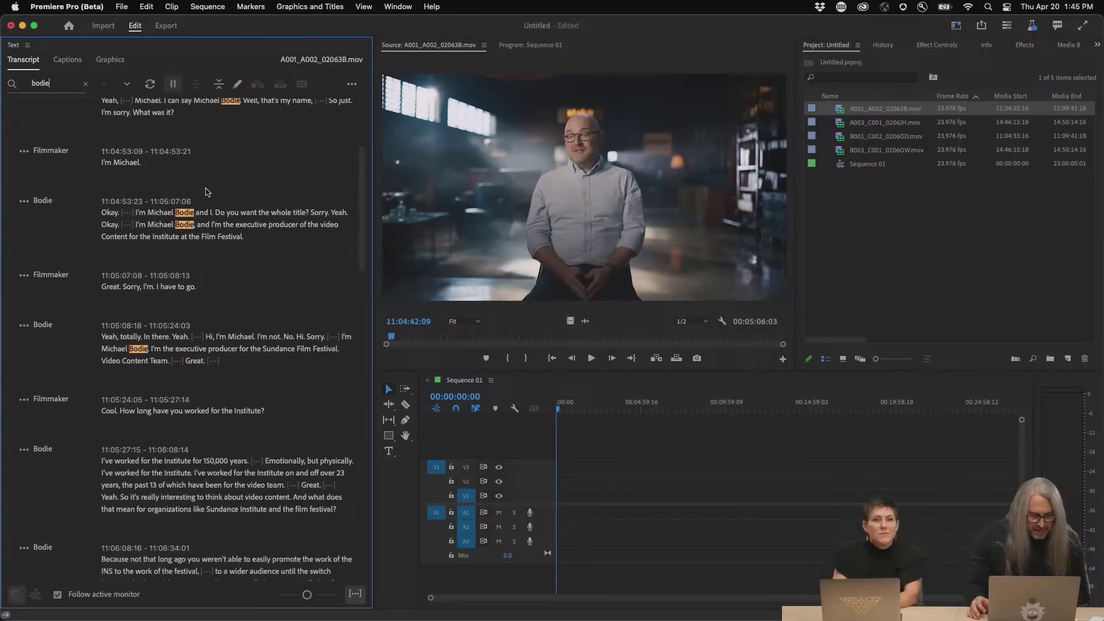
scroll(206, 192, down, 1)
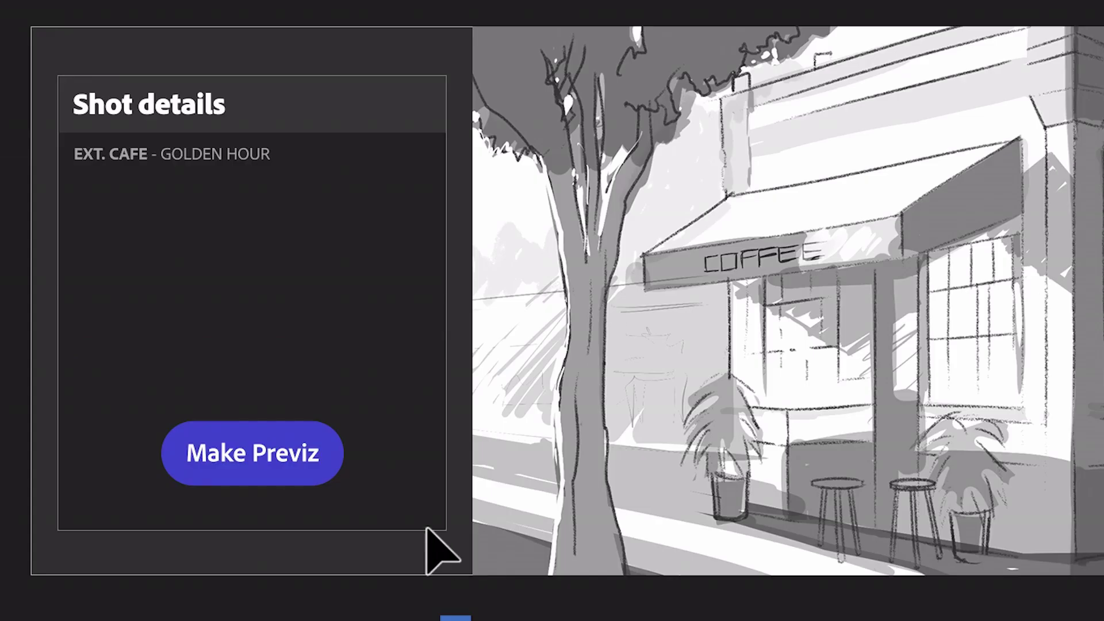
Generate storyboards from the imported script, convert them to 3D previz, and play through.
click(236, 353)
click(188, 527)
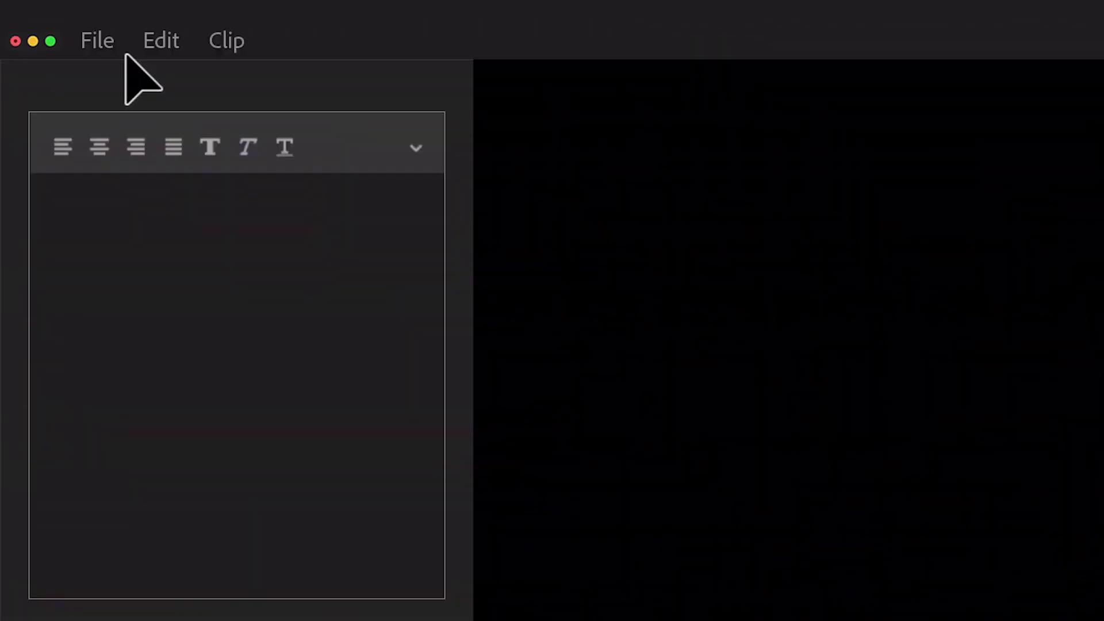
click(126, 55)
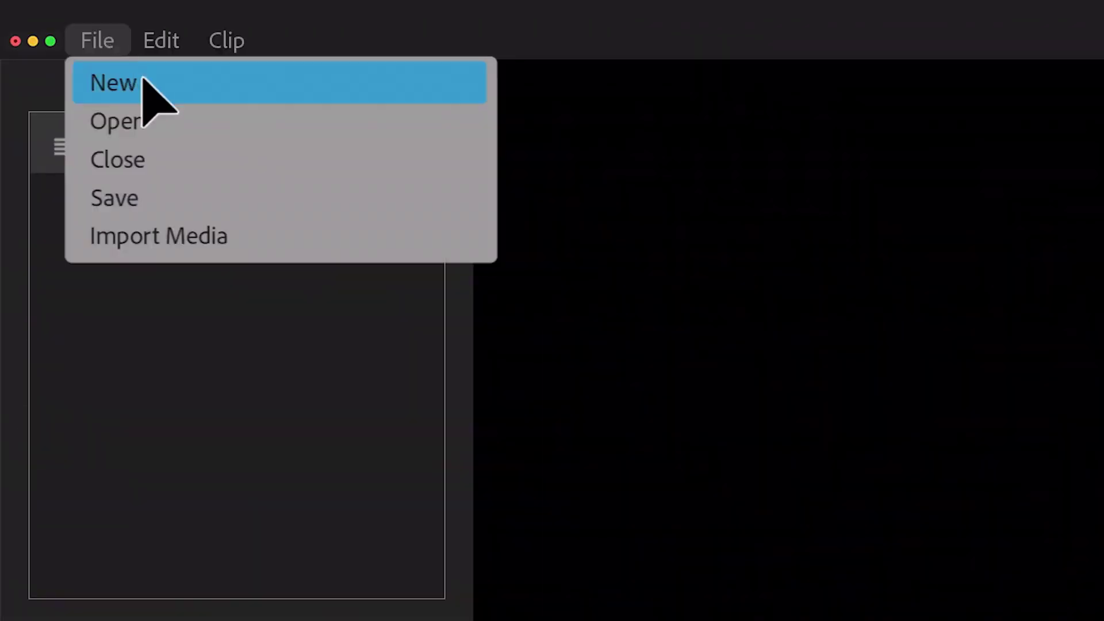
click(259, 246)
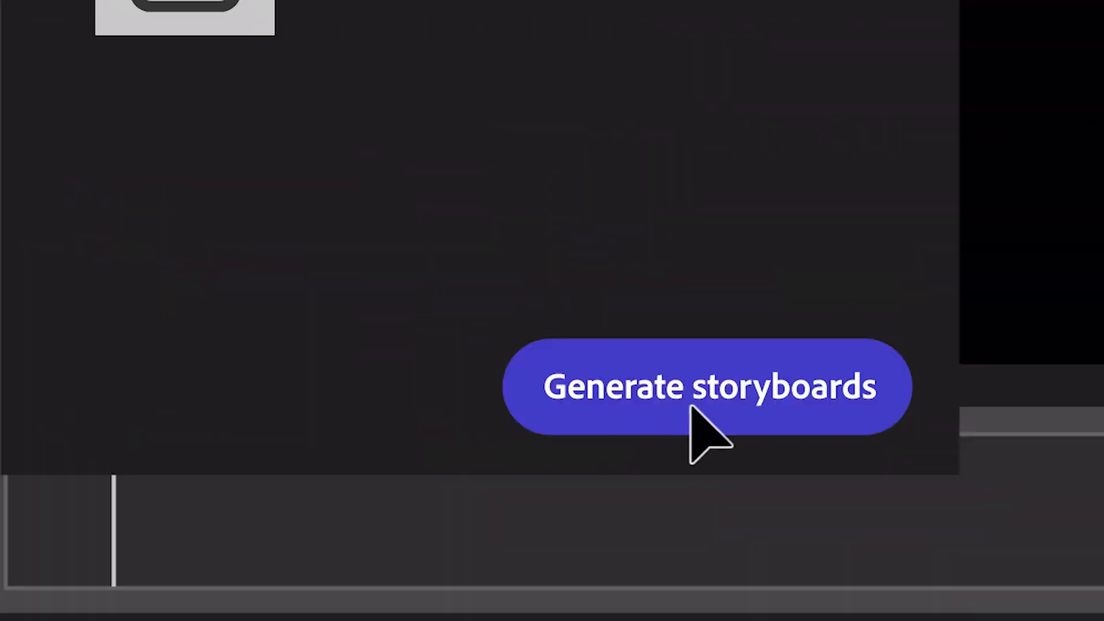
click(750, 470)
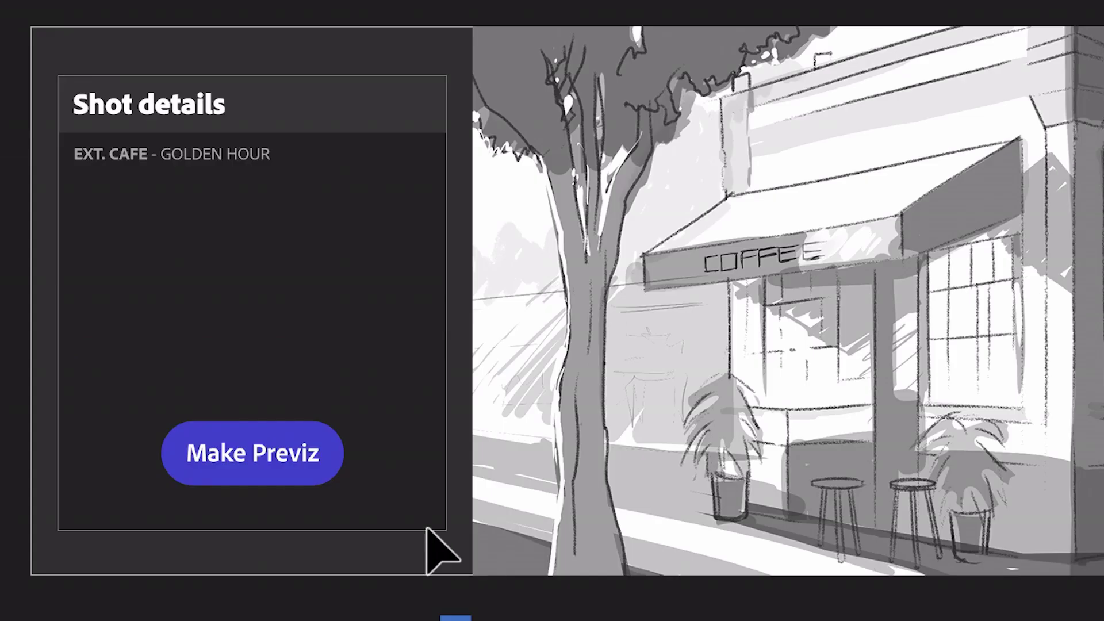
click(238, 351)
click(189, 530)
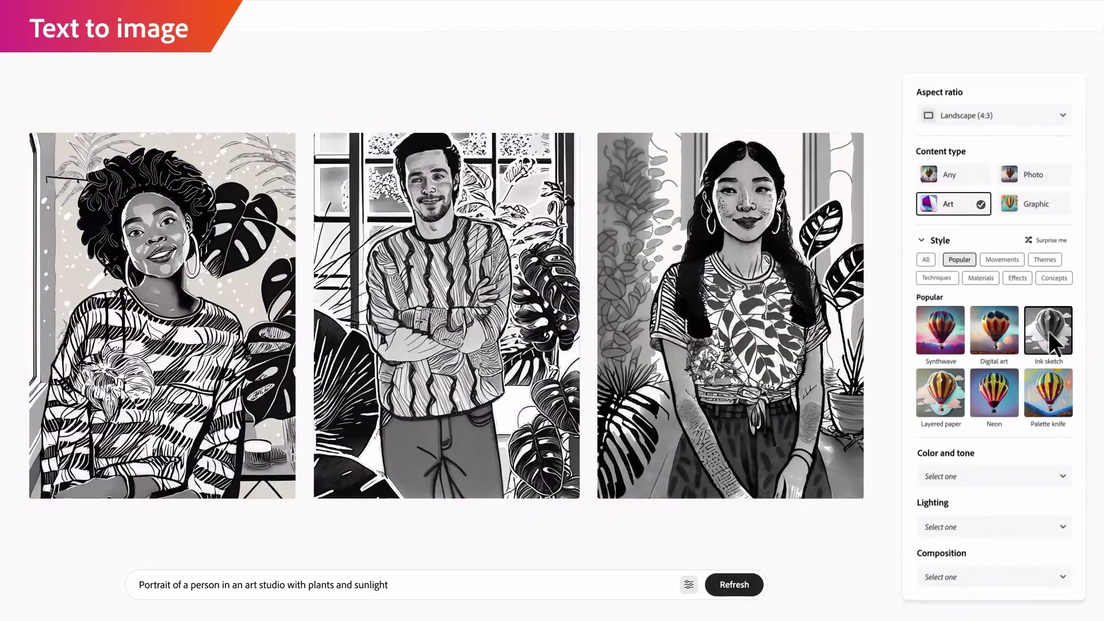
Extend the ink-sketch portrait to widescreen 16:9 and inpaint its shirt as a striped red blazer.
click(1050, 173)
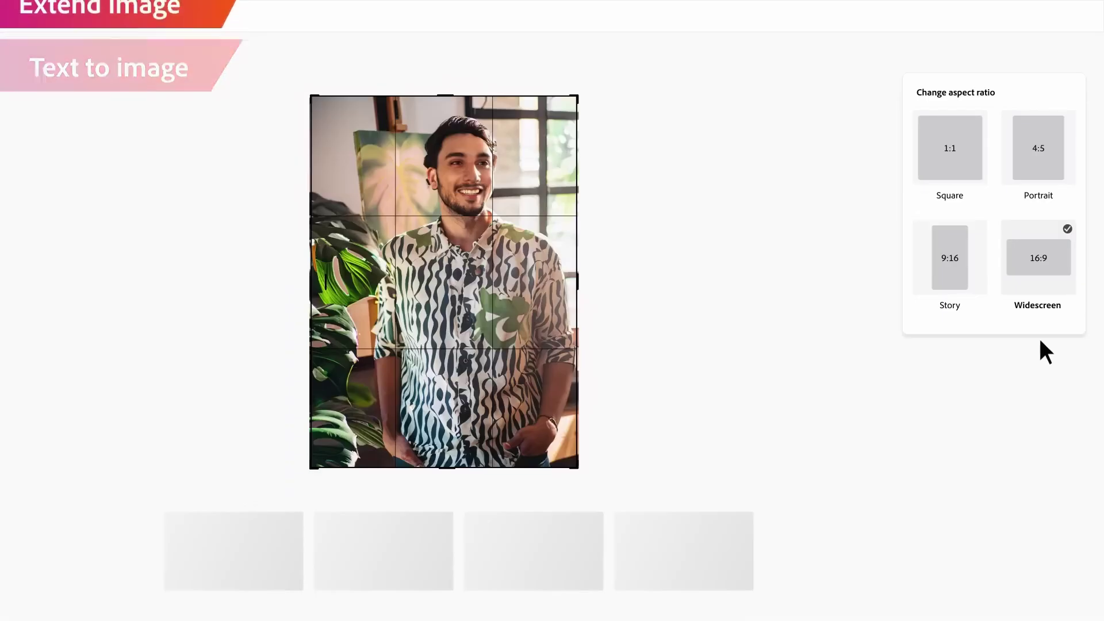
click(280, 578)
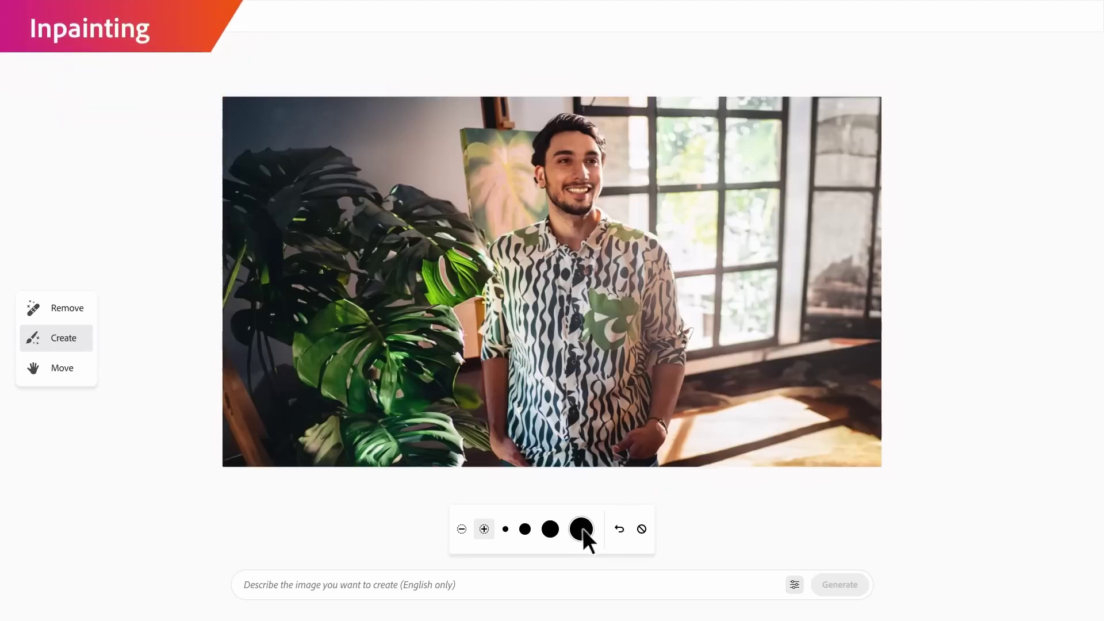
click(582, 528)
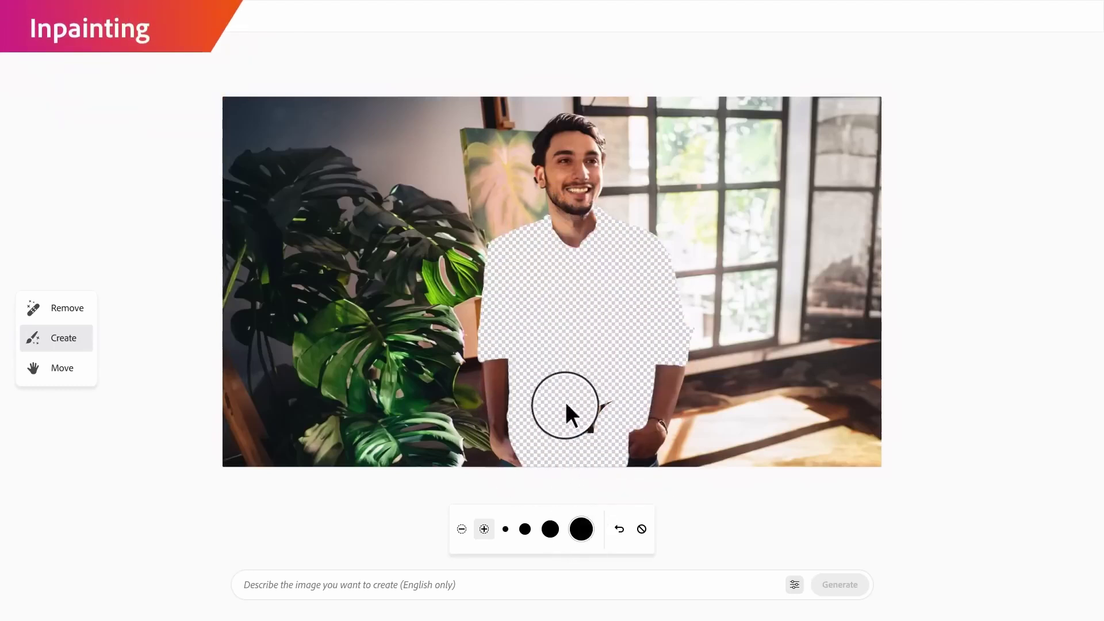
text(A red jacket)
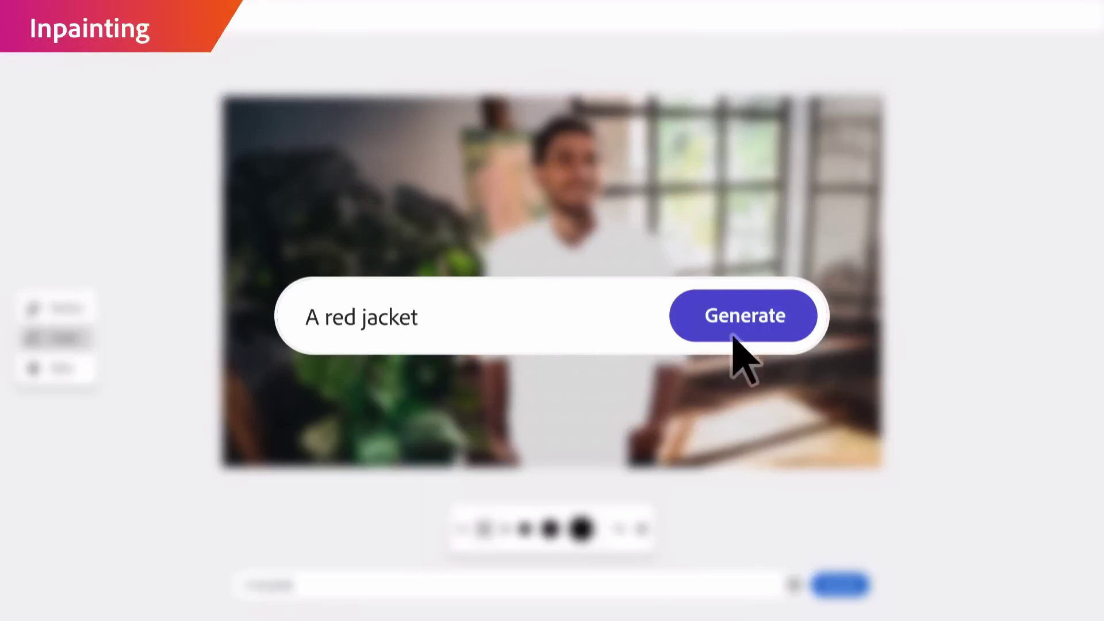
click(735, 338)
click(575, 505)
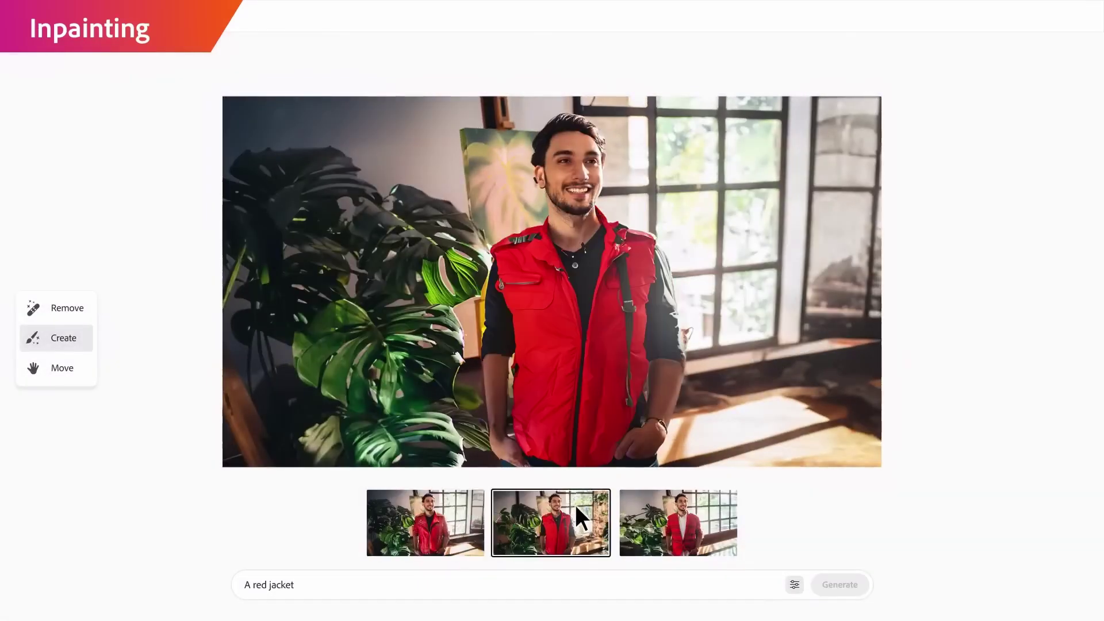
click(683, 507)
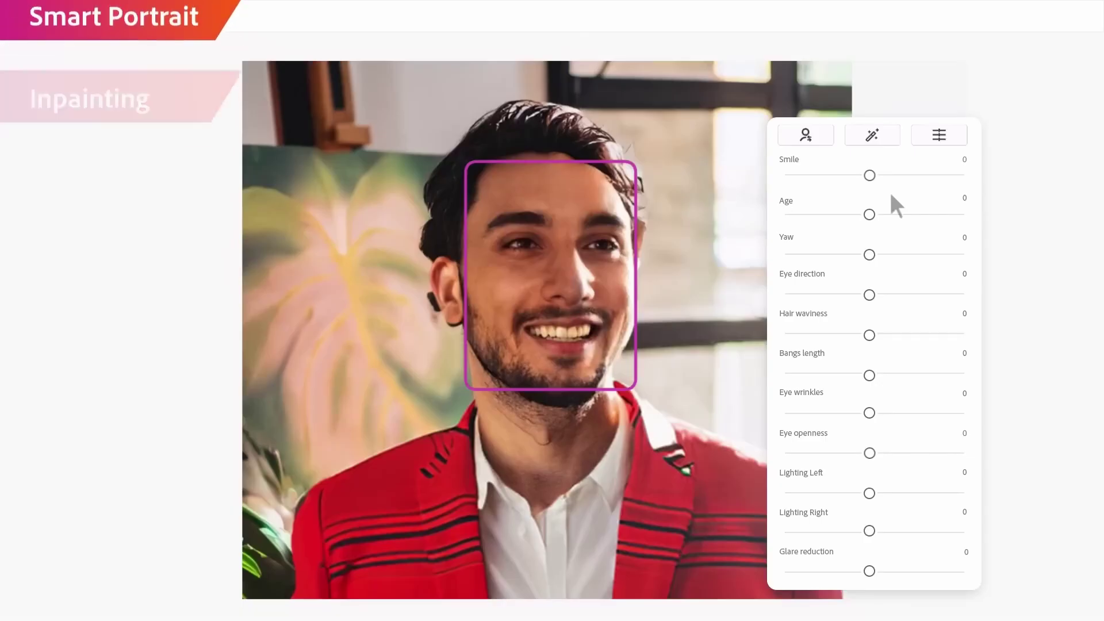
Increase the portrait's Smile, then render the castle model as castles on a grassy hill.
drag(869, 173, 898, 173)
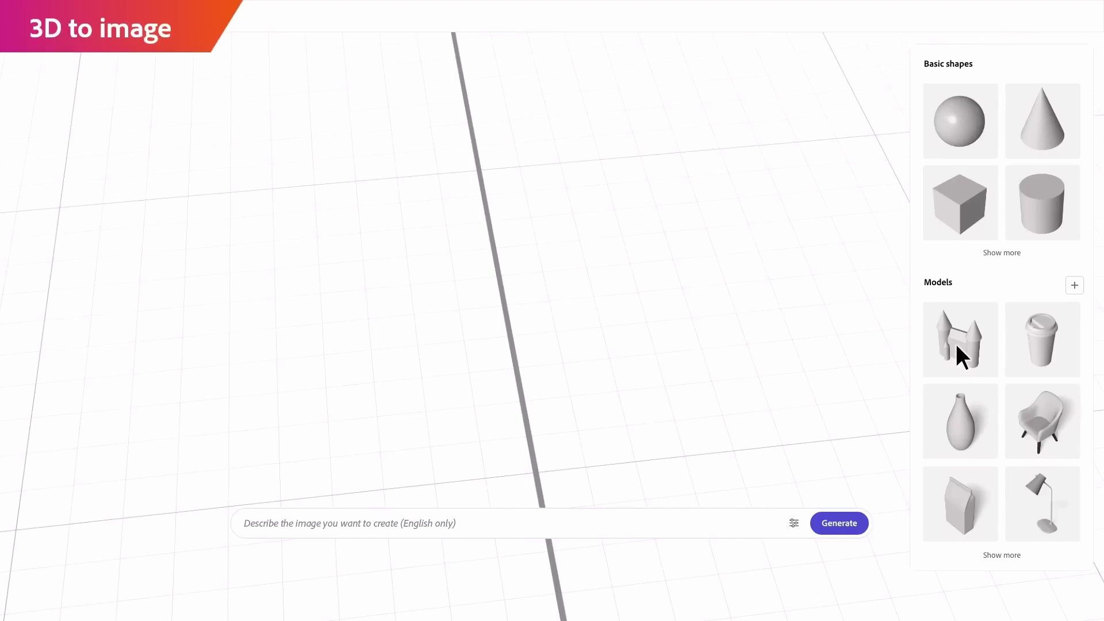
click(956, 344)
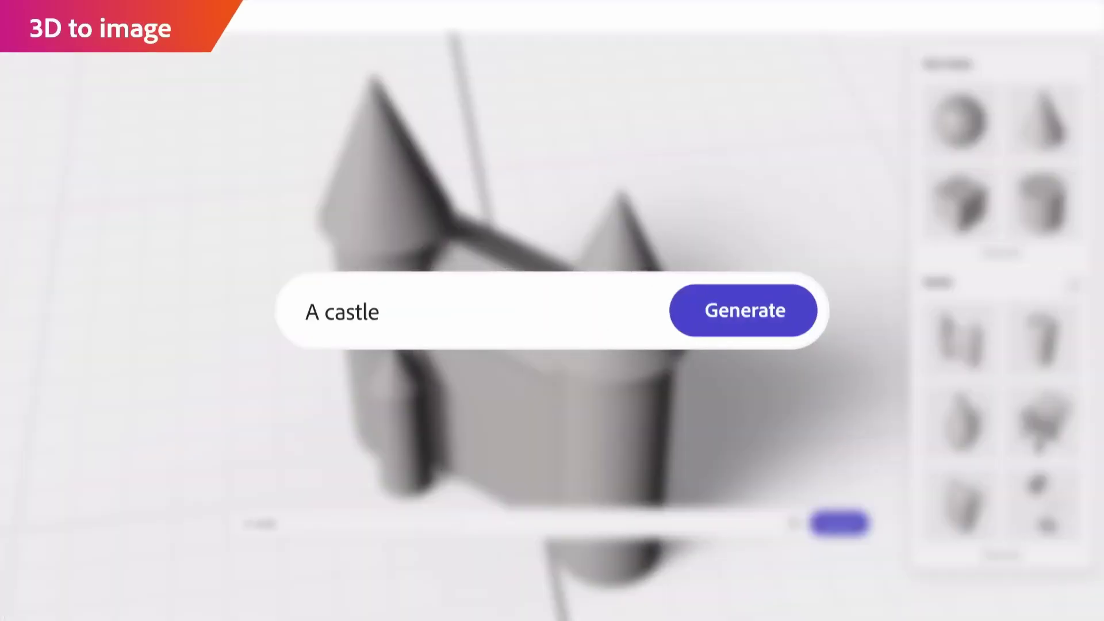
click(765, 333)
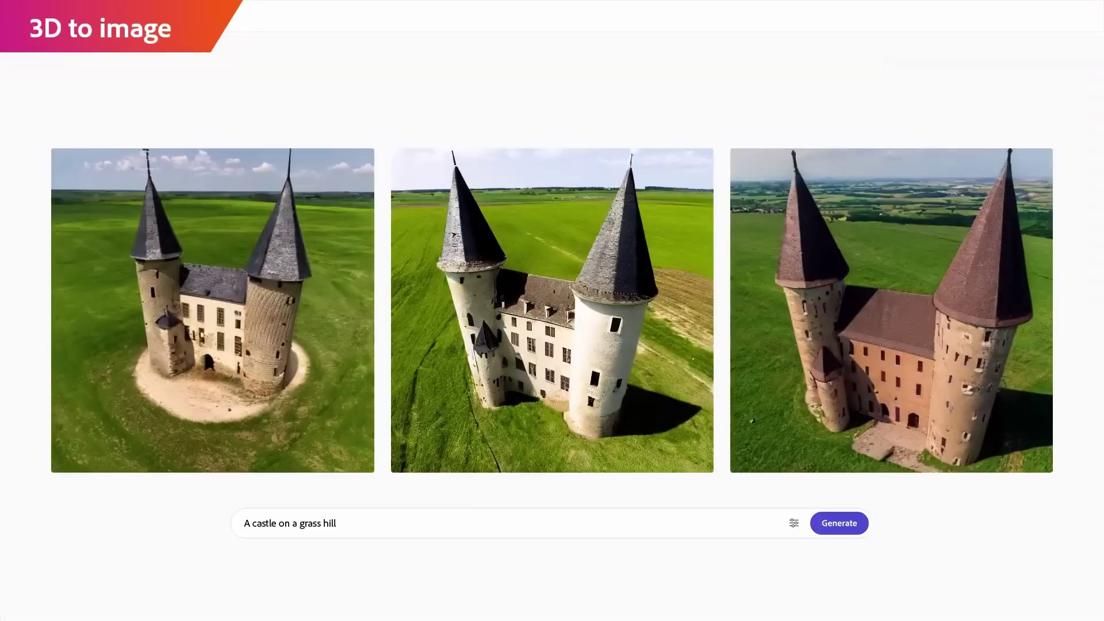
text(dessert)
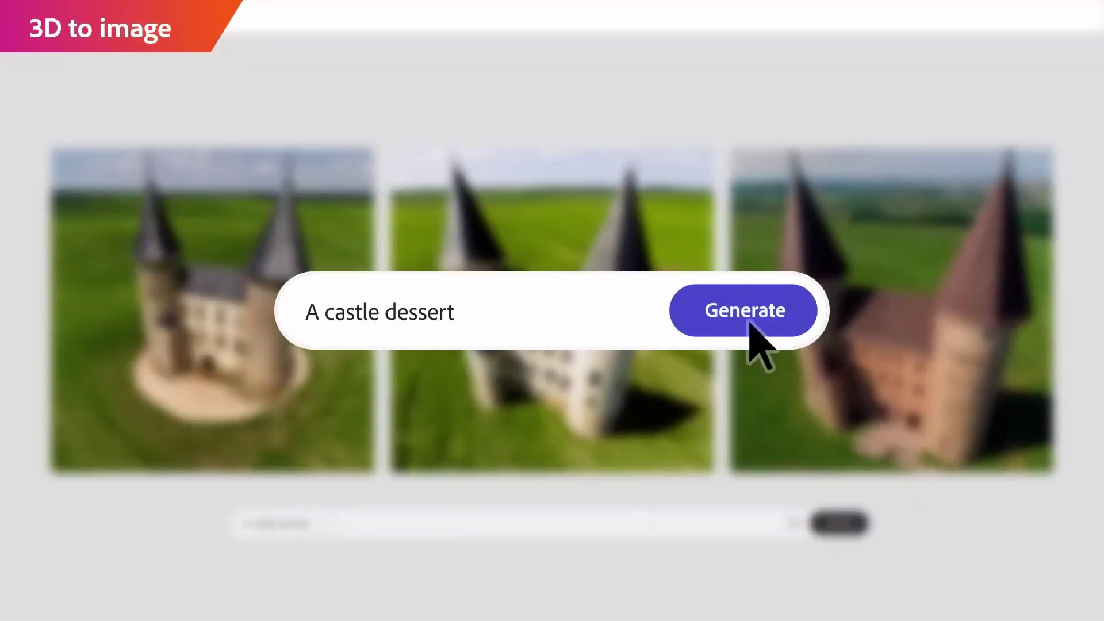